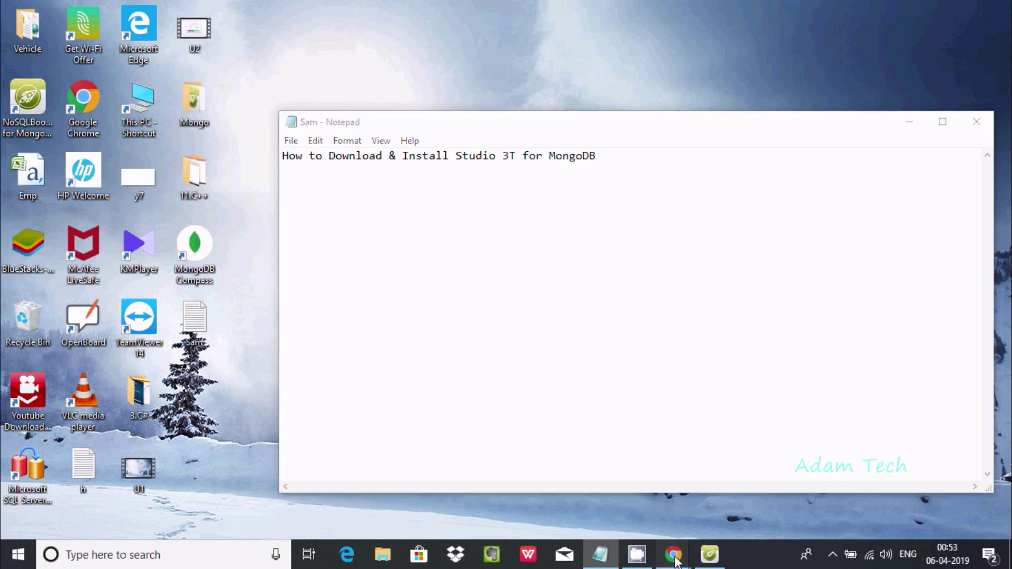
# Step: Search Google in Chrome for 'studio 3t for mongodb'
pyautogui.moveTo(673, 554)
pyautogui.click(732, 485)
pyautogui.click(442, 301)
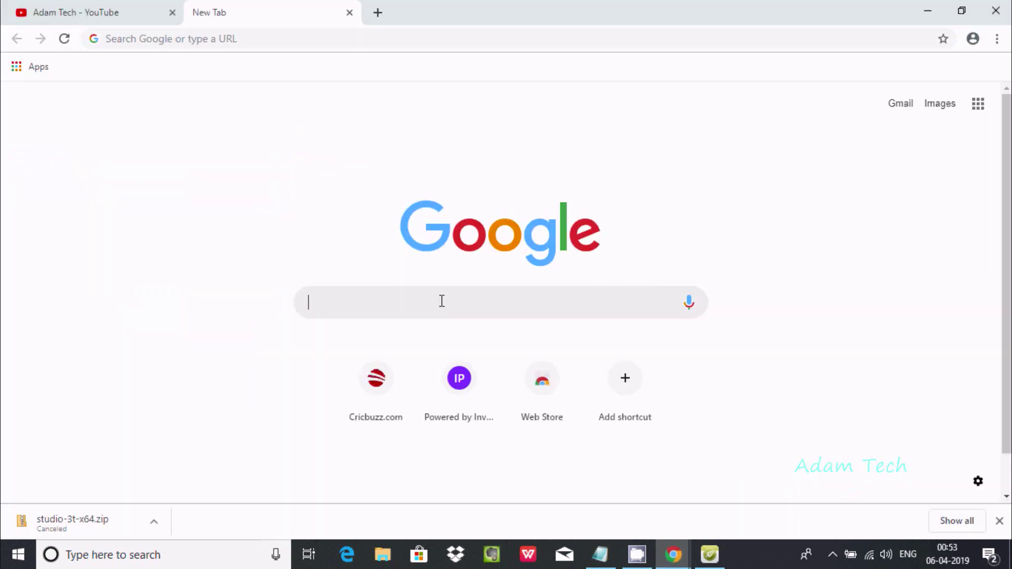
pyautogui.write('studio 3t for mongodb')
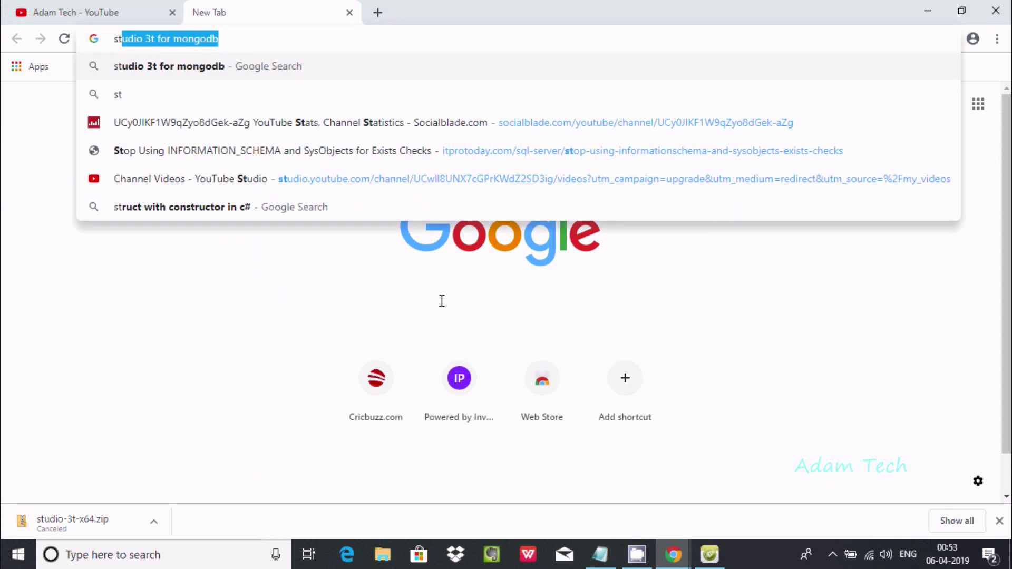
pyautogui.press('Return')
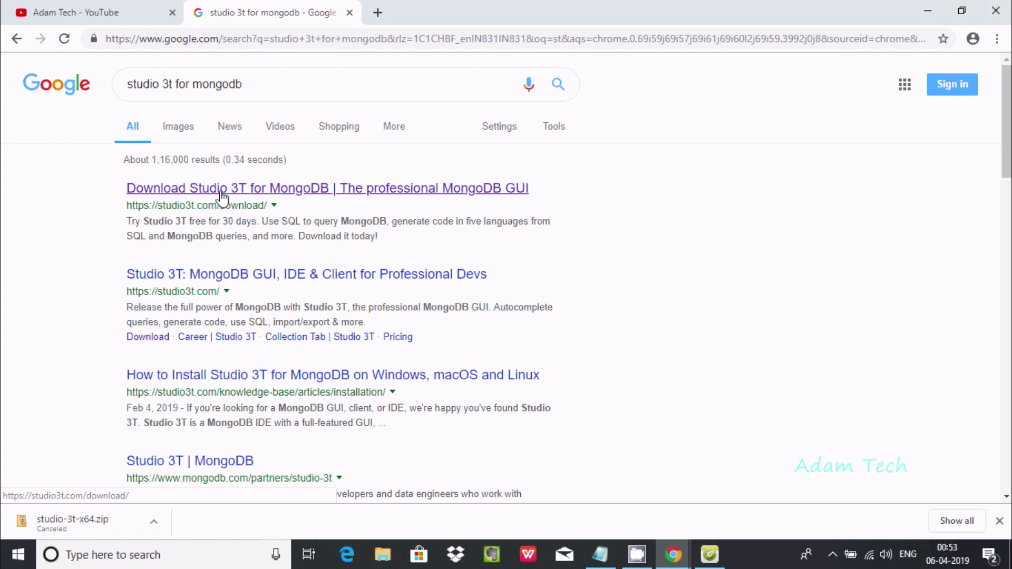
# Step: Open the Studio 3T download result in a new tab and switch to it
pyautogui.rightClick(222, 196)
pyautogui.click(240, 200)
pyautogui.click(410, 16)
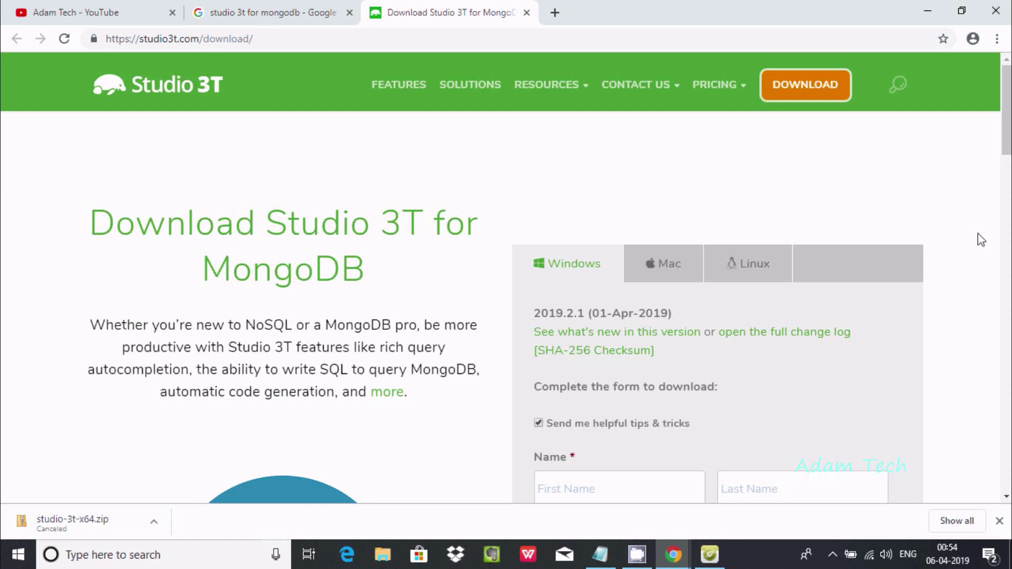
# Step: Scroll the Windows 2019.2.1 download form down to Download for Windows, then minimize Chrome
pyautogui.moveTo(1004, 144); pyautogui.dragTo(1007, 120)
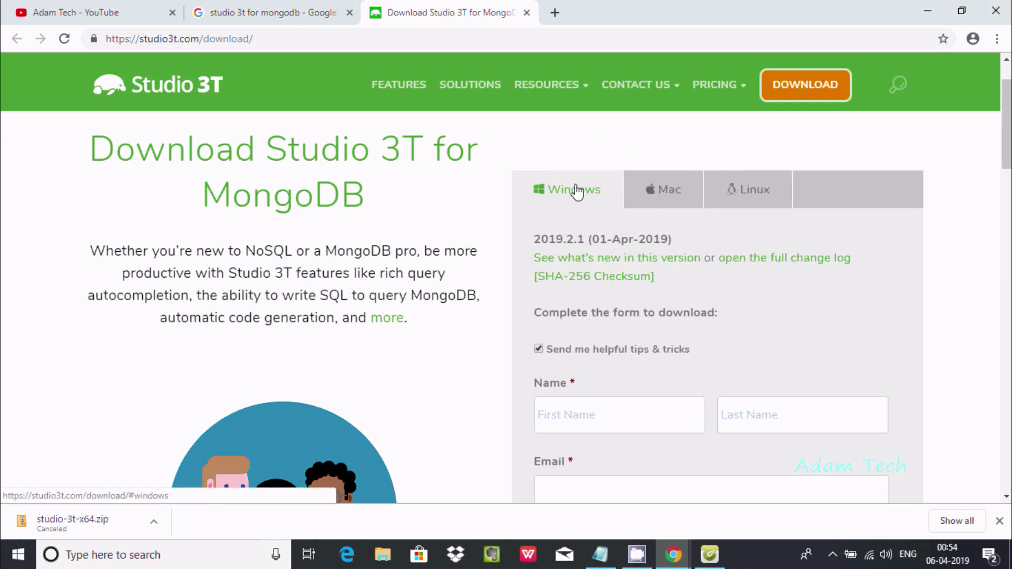
pyautogui.scroll(-4, 771, 219)
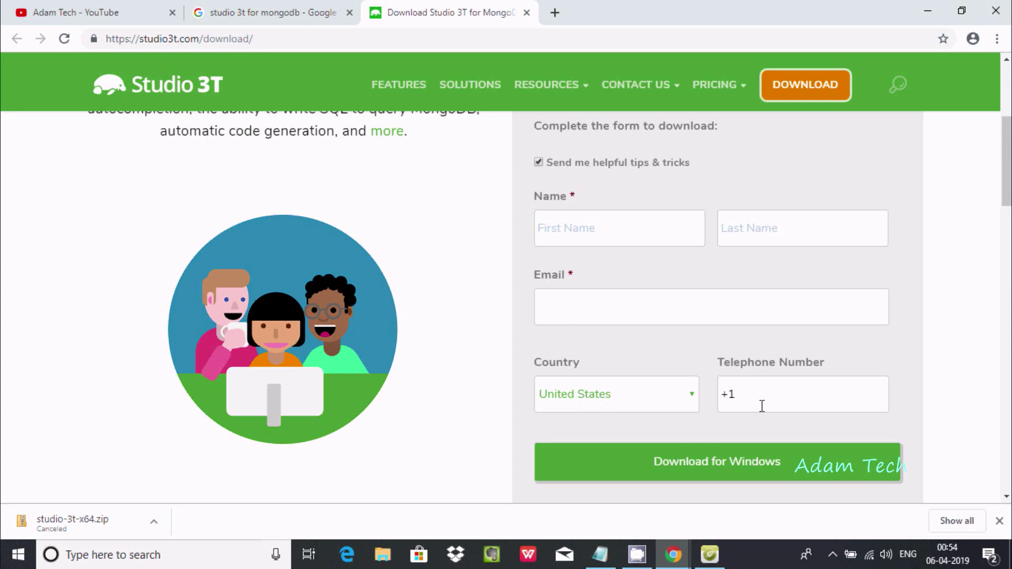
pyautogui.scroll(-3, 761, 406)
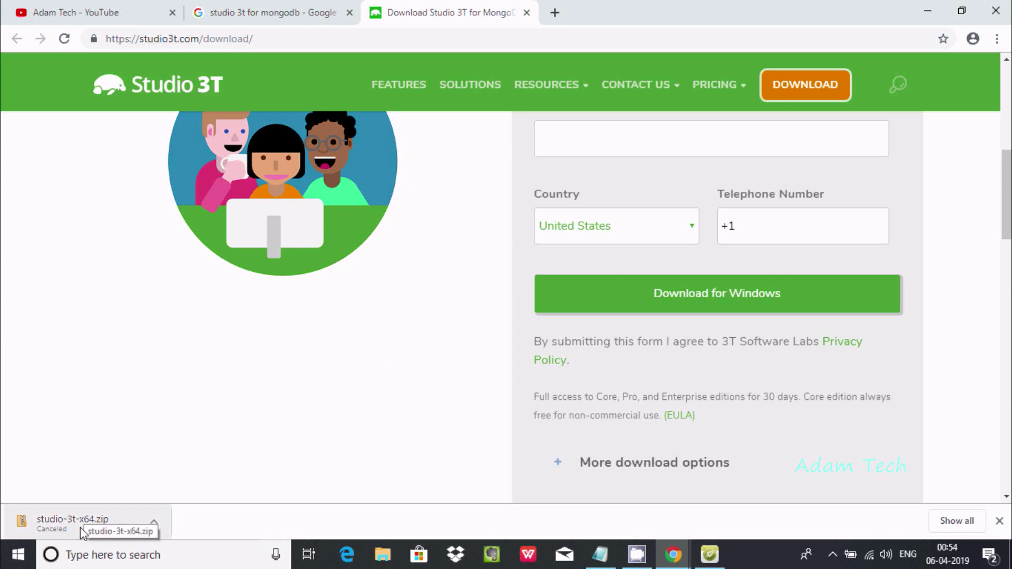
pyautogui.click(926, 11)
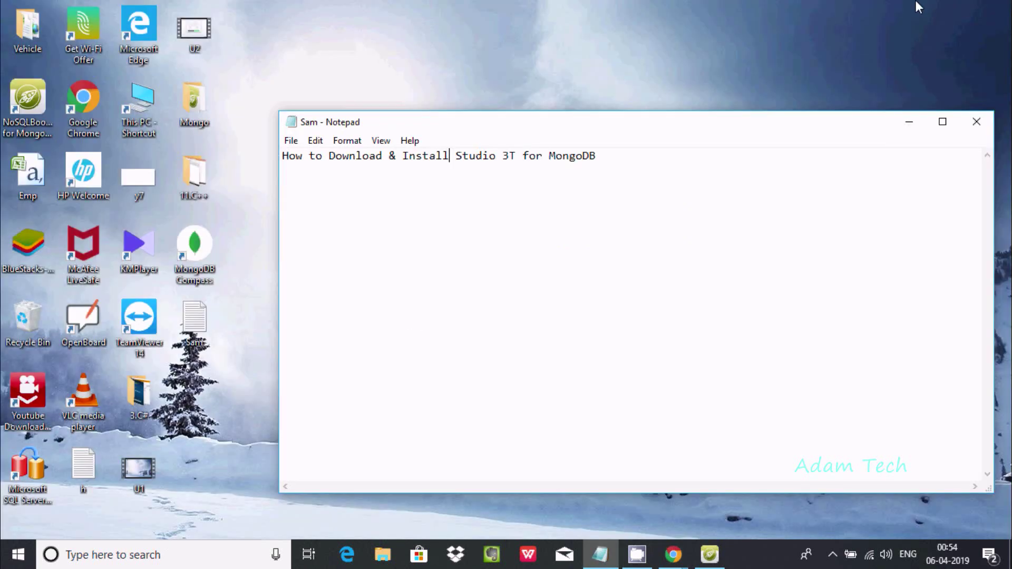
# Step: Extract All of studio-3t-x64.zip inside the Mongo folder
pyautogui.click(198, 97)
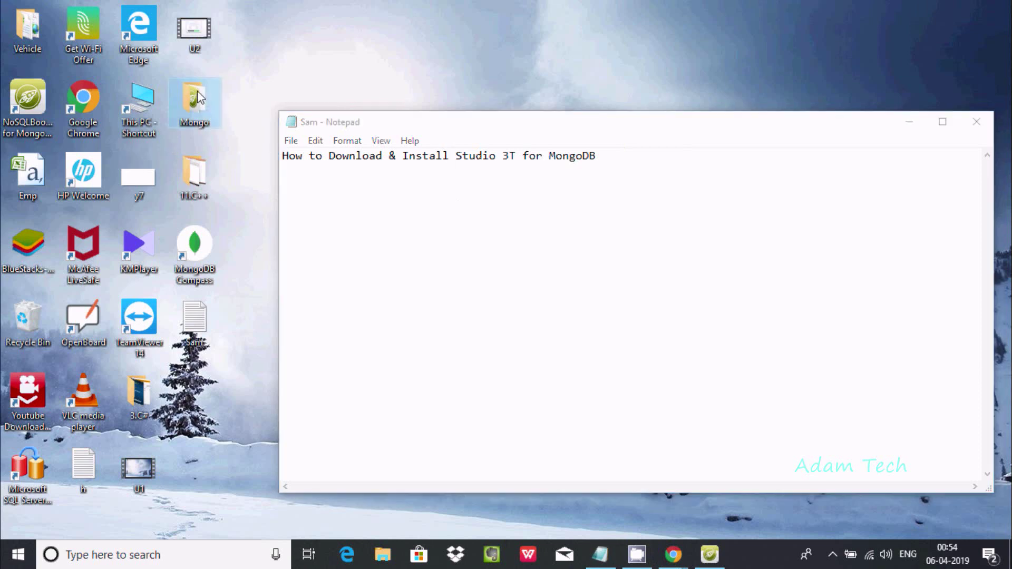
pyautogui.doubleClick(198, 98)
pyautogui.click(340, 163)
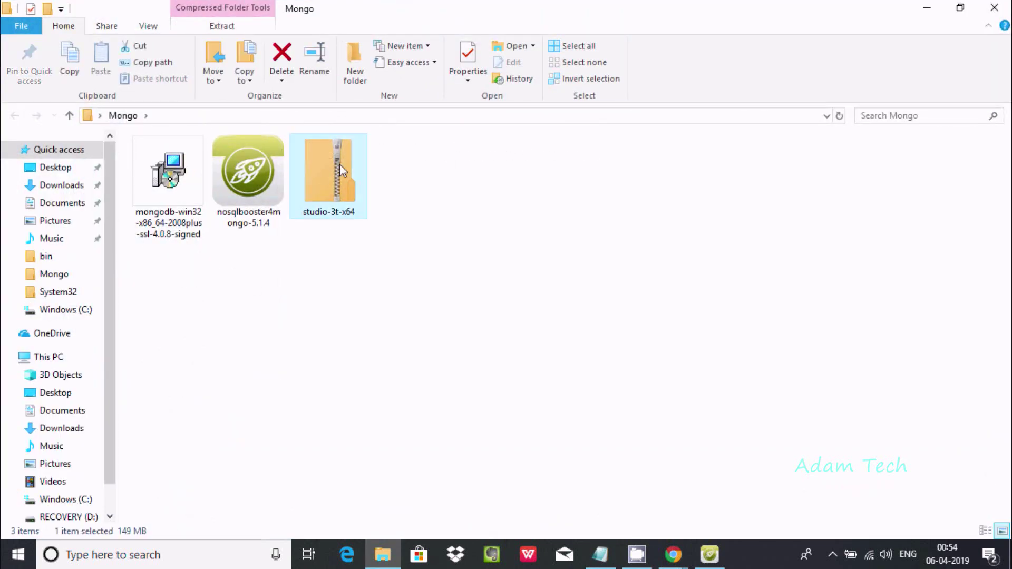
pyautogui.rightClick(340, 163)
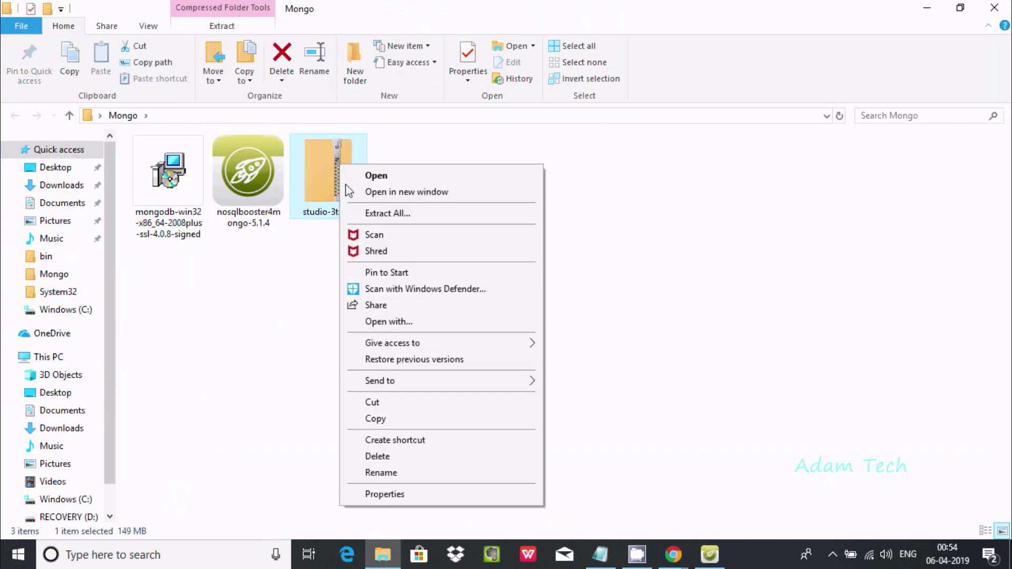
pyautogui.click(372, 216)
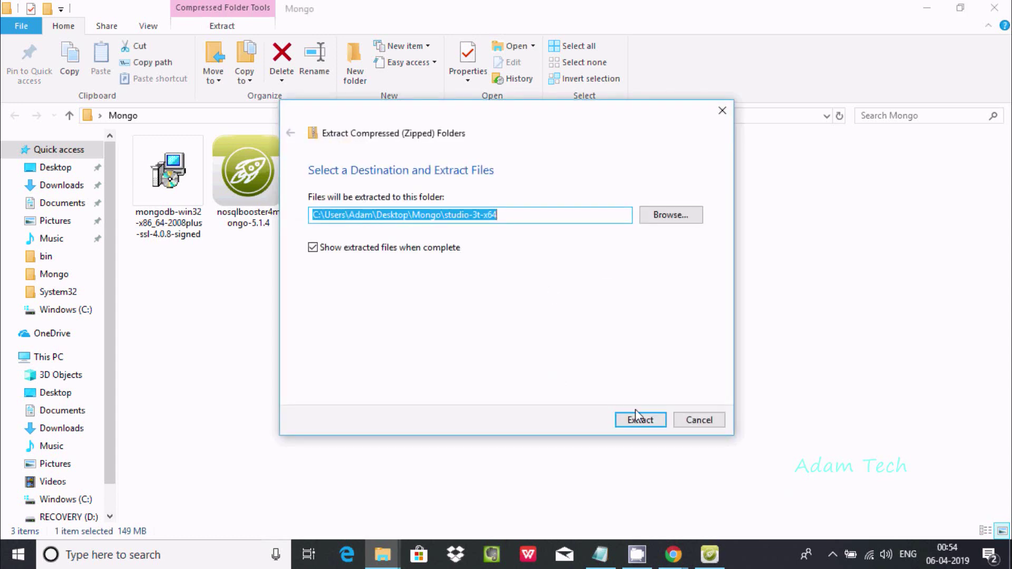
pyautogui.click(637, 420)
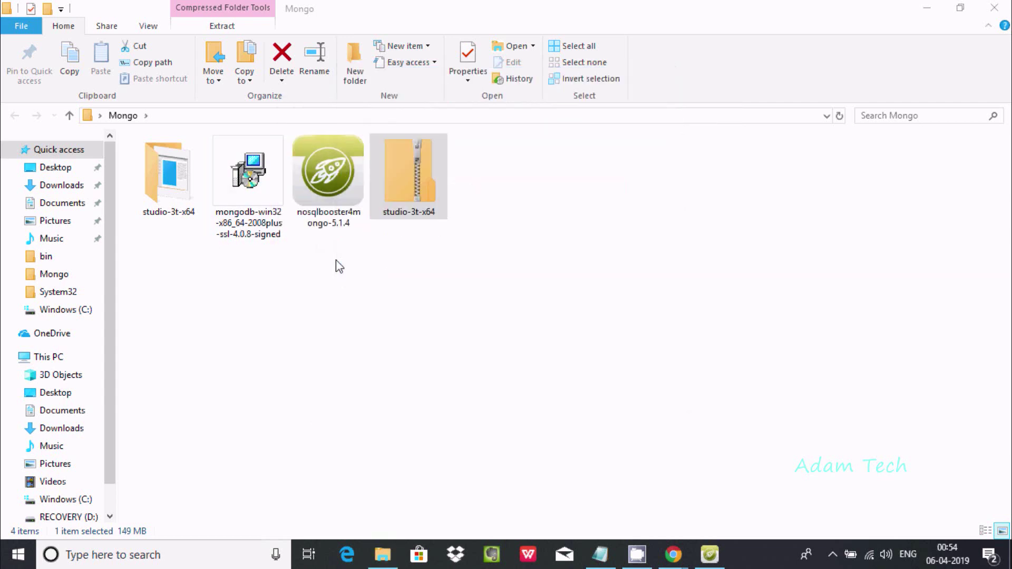
# Step: Open the extracted studio-3t-x64 folder and select the studio-3t-x64 installer
pyautogui.click(998, 11)
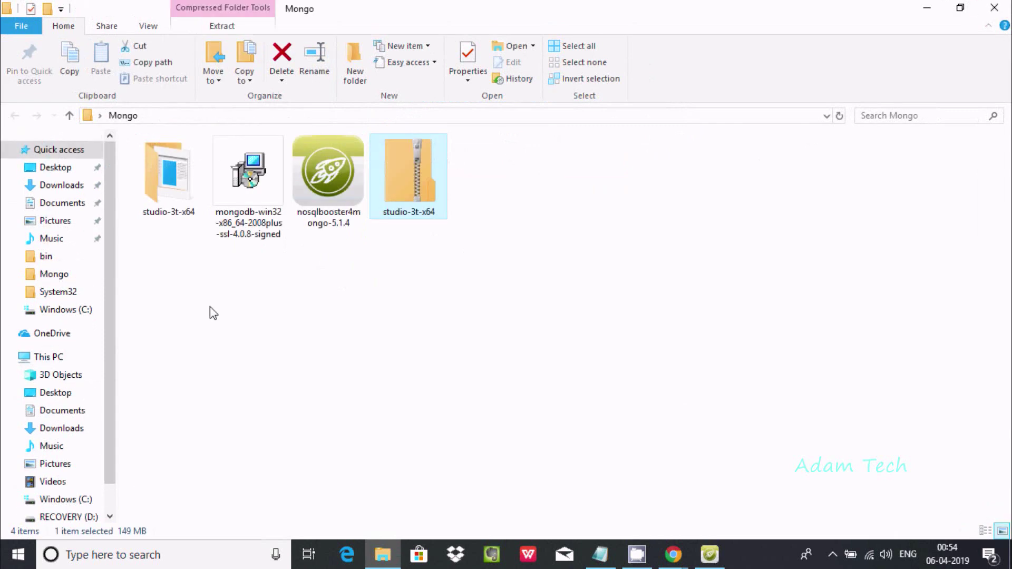
pyautogui.doubleClick(169, 186)
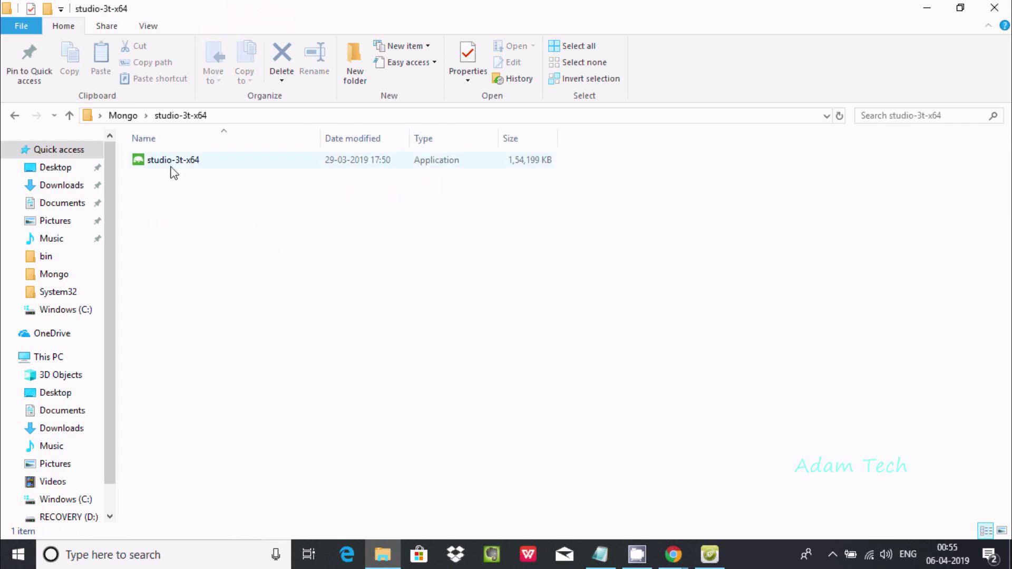
pyautogui.click(171, 163)
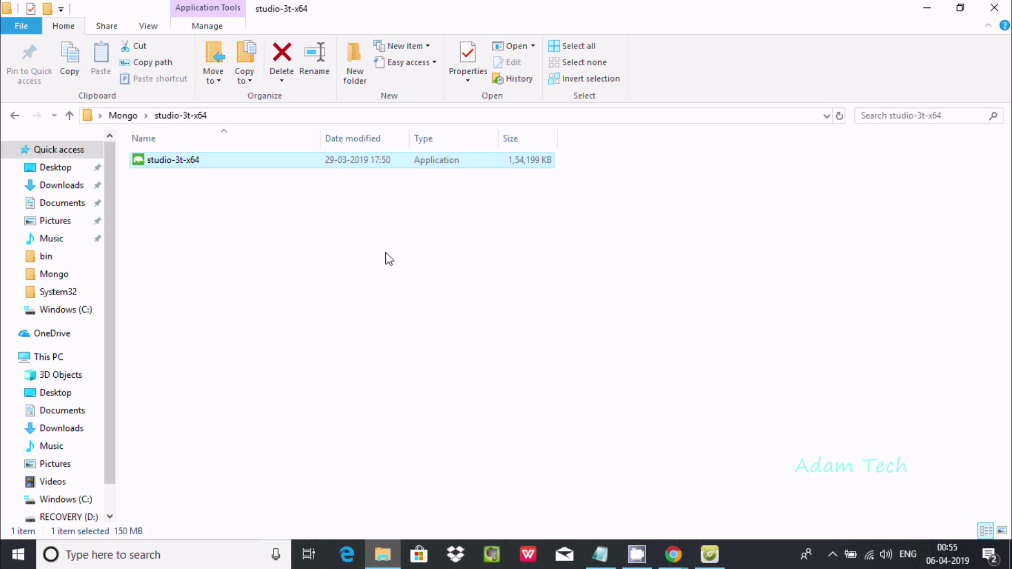
# Step: Launch Command Prompt via a Windows search for 'cmd' and move it right
pyautogui.click(125, 557)
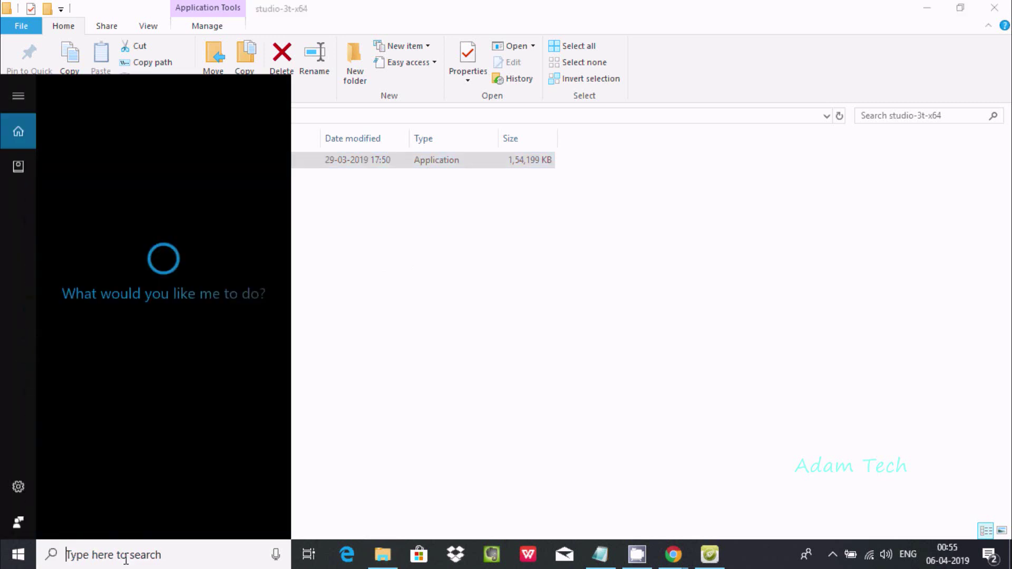
pyautogui.write('cmd')
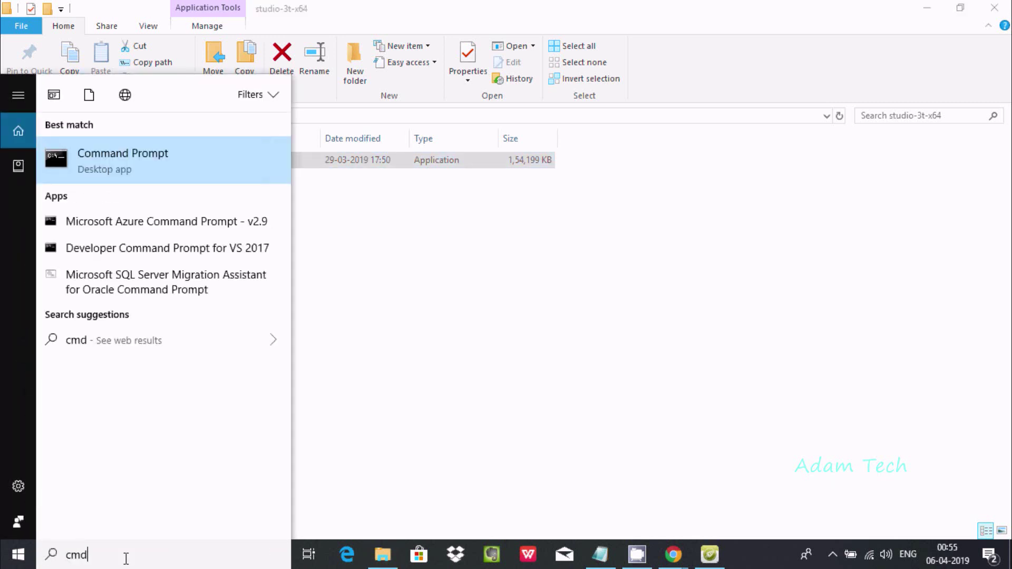
pyautogui.press('Return')
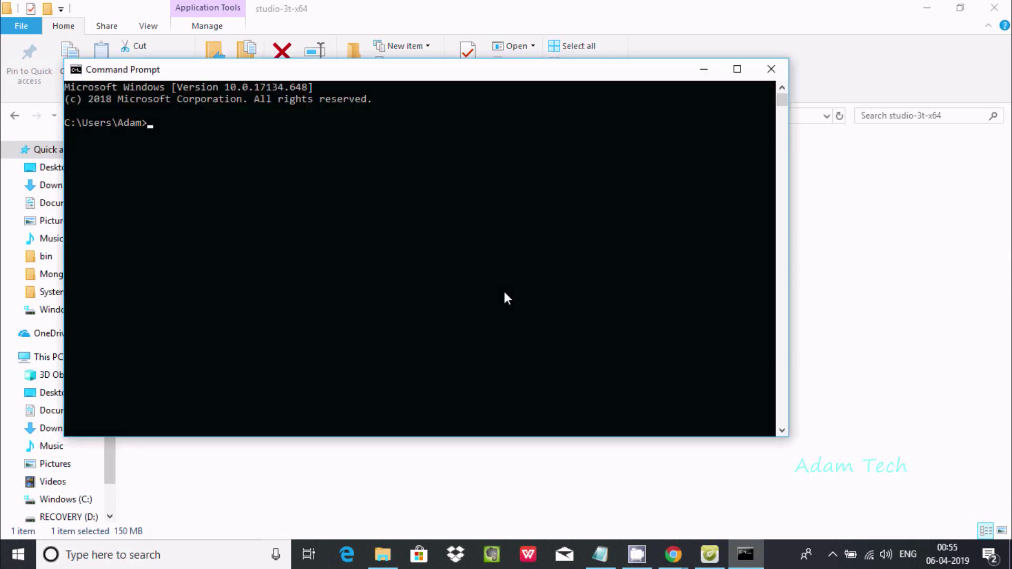
pyautogui.moveTo(444, 78); pyautogui.dragTo(864, 88)
# Step: Run 'mongo' to connect the shell to the local server at 127.0.0.1:27017
pyautogui.write('m')
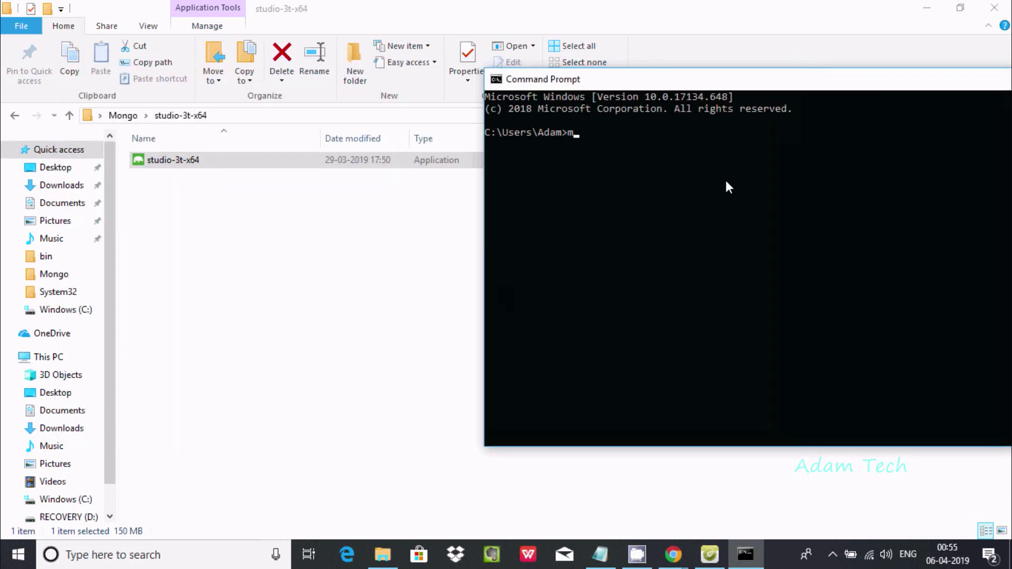
pyautogui.write('ongo')
pyautogui.press('Return')
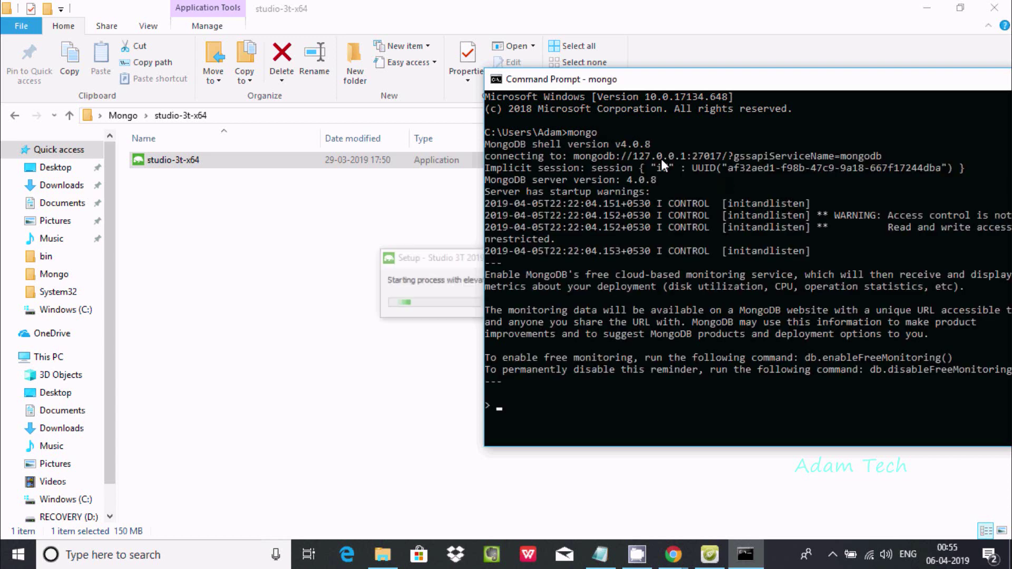
pyautogui.moveTo(794, 84); pyautogui.dragTo(628, 119)
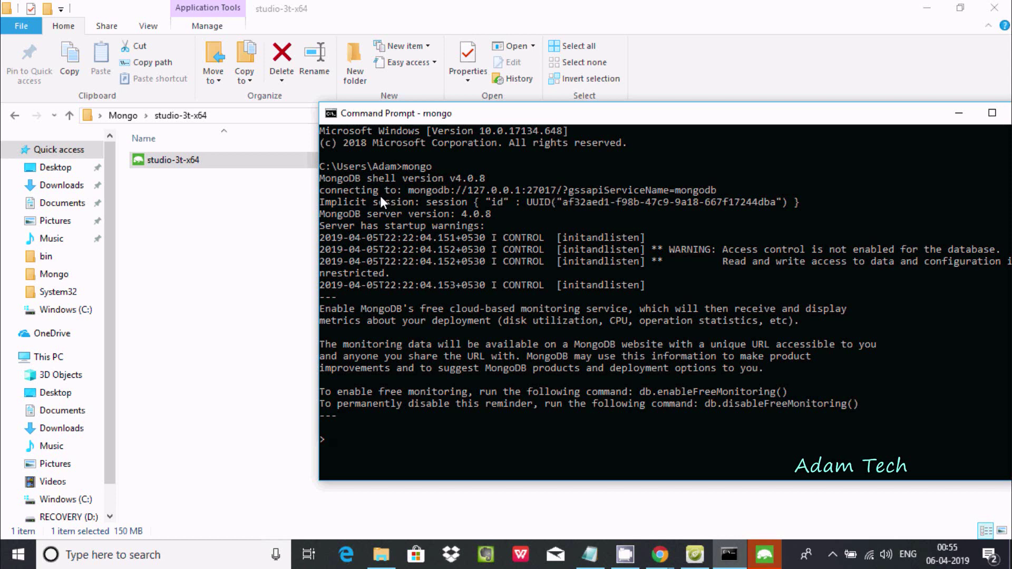
# Step: Accept the licence and install Studio 3T to C:\Program Files\3T Software Labs\Studio 3T
pyautogui.click(243, 248)
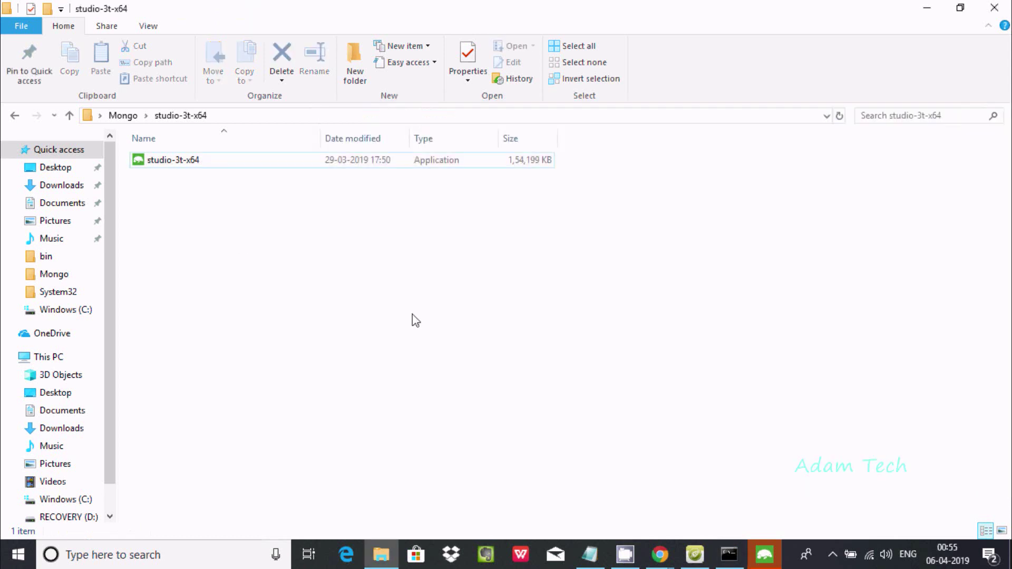
pyautogui.click(764, 554)
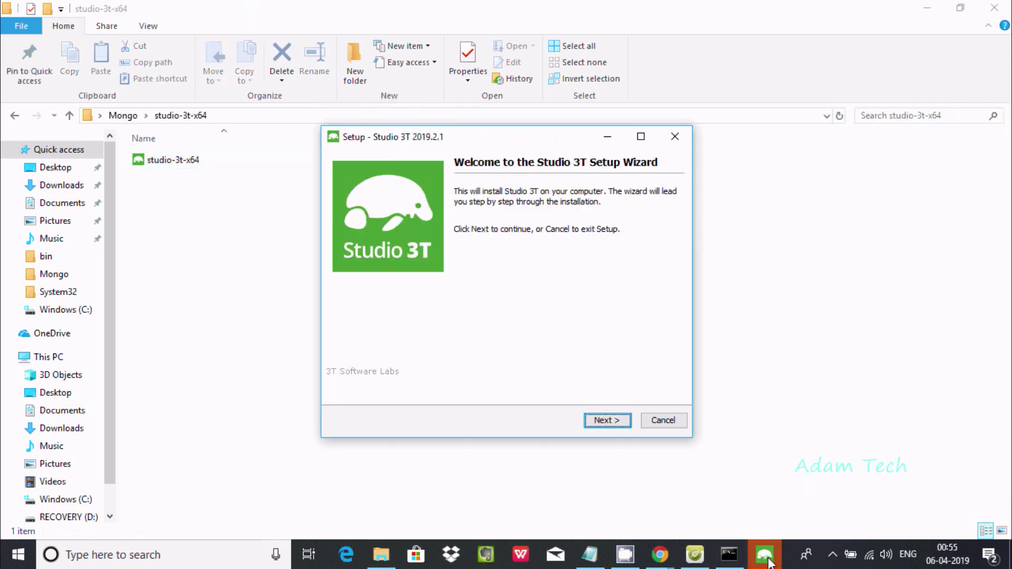
pyautogui.click(609, 422)
pyautogui.click(371, 363)
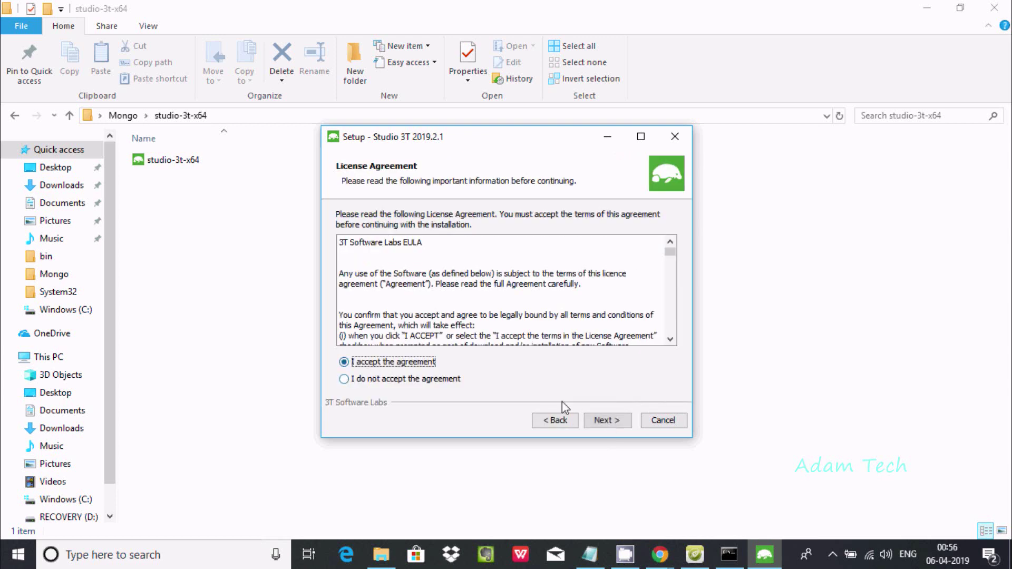
pyautogui.click(600, 420)
pyautogui.click(600, 420)
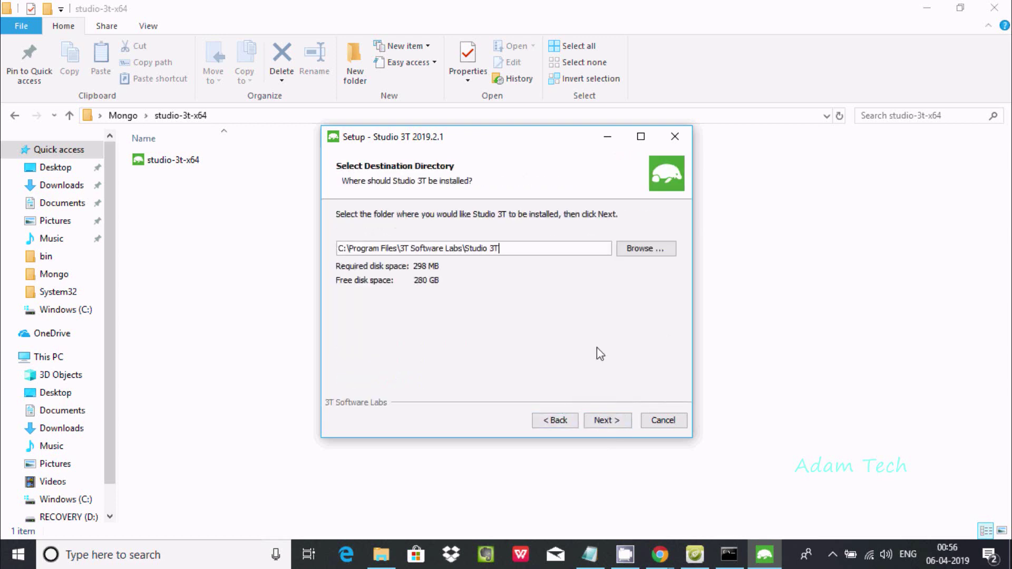
pyautogui.click(608, 420)
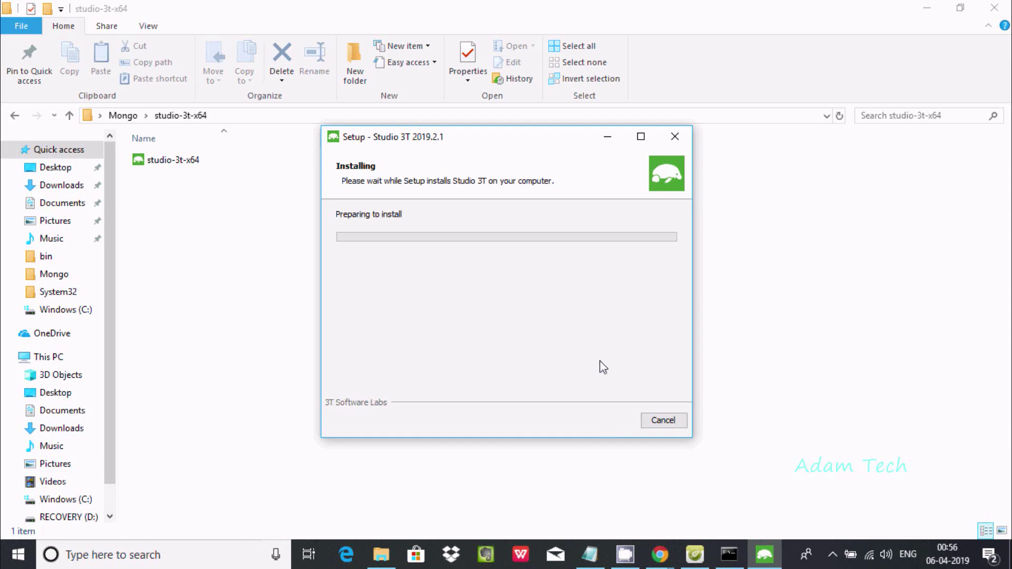
pyautogui.click(660, 554)
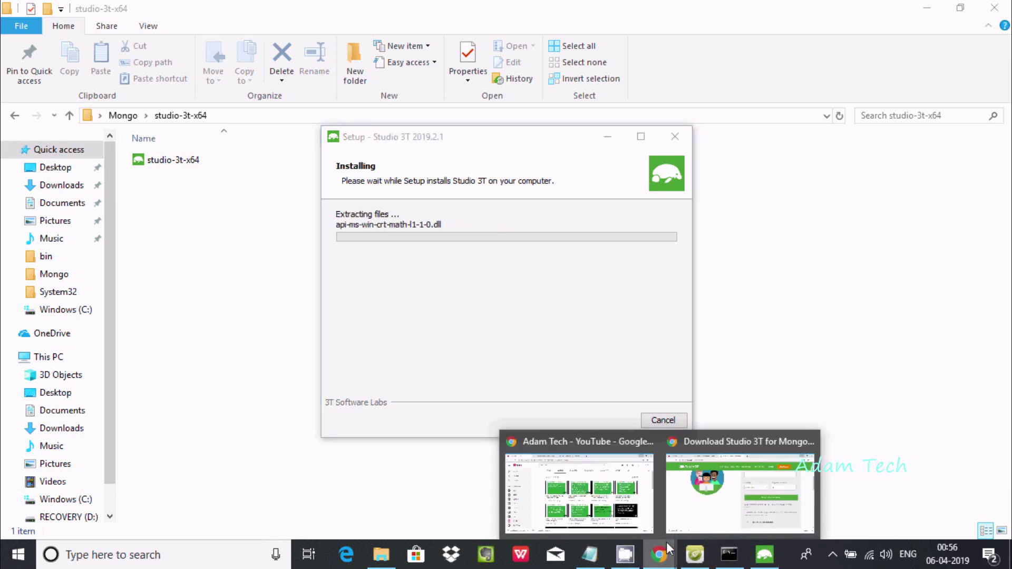
# Step: Show the YouTube channel's MongoDB Tutorial videos page, checking installer progress in between
pyautogui.click(593, 487)
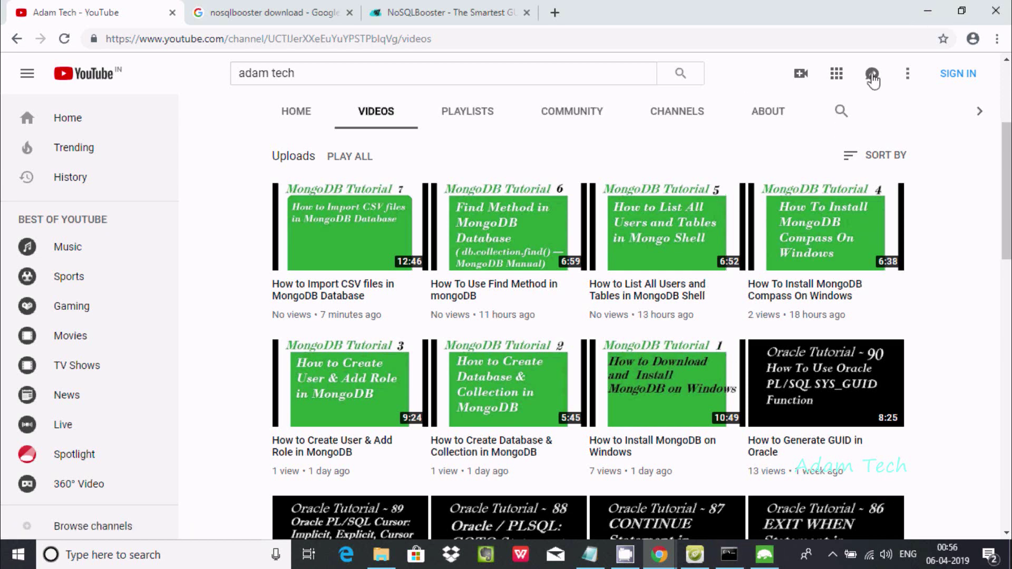
pyautogui.click(764, 556)
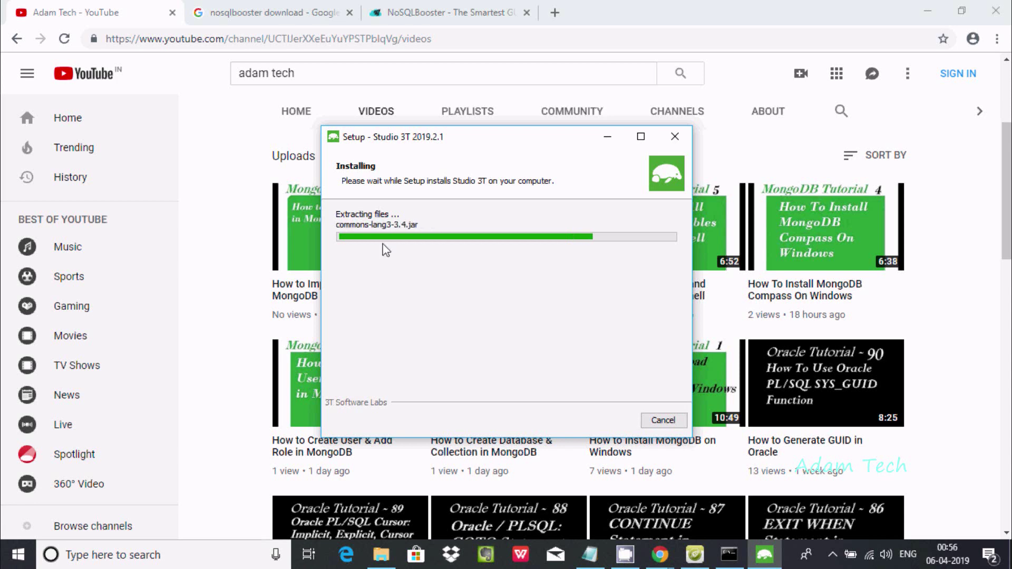
pyautogui.click(207, 283)
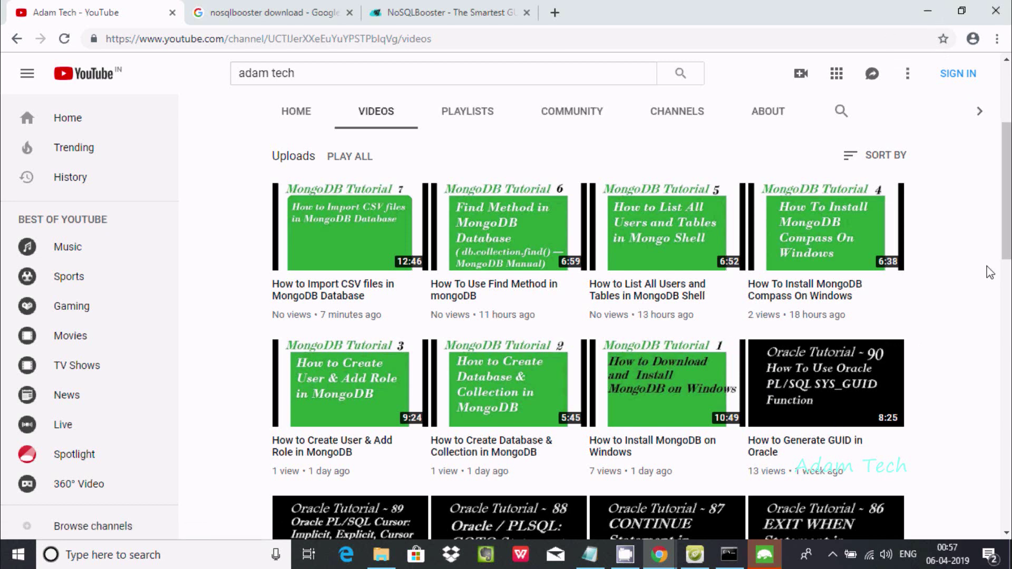
# Step: Finish the Studio 3T setup wizard with Run Studio 3T and the desktop icon left on
pyautogui.click(928, 10)
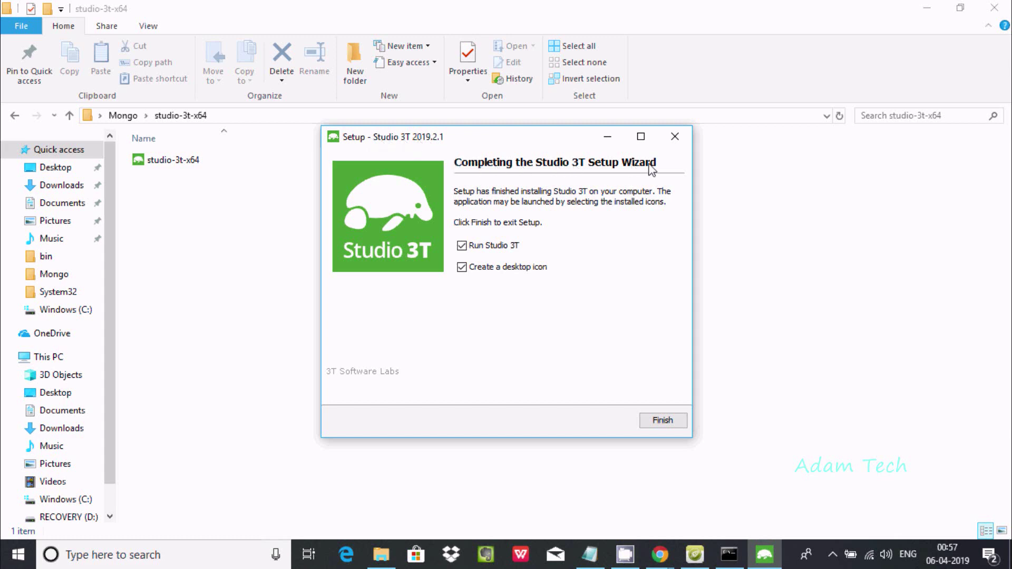
pyautogui.click(678, 425)
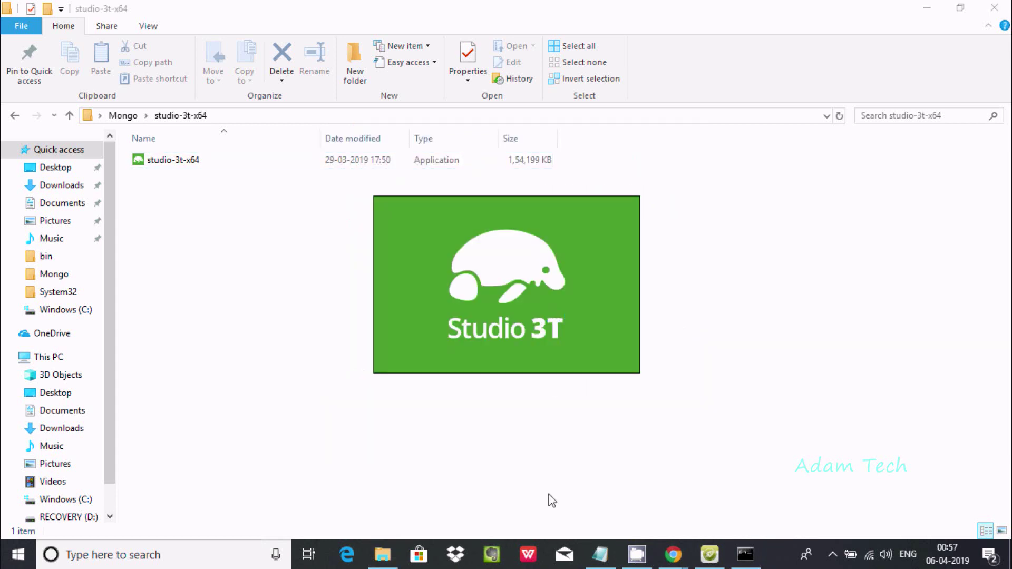
# Step: Run 'show dbs' in the mongo shell, then bring up Studio 3T's Let's get started dialog
pyautogui.click(753, 562)
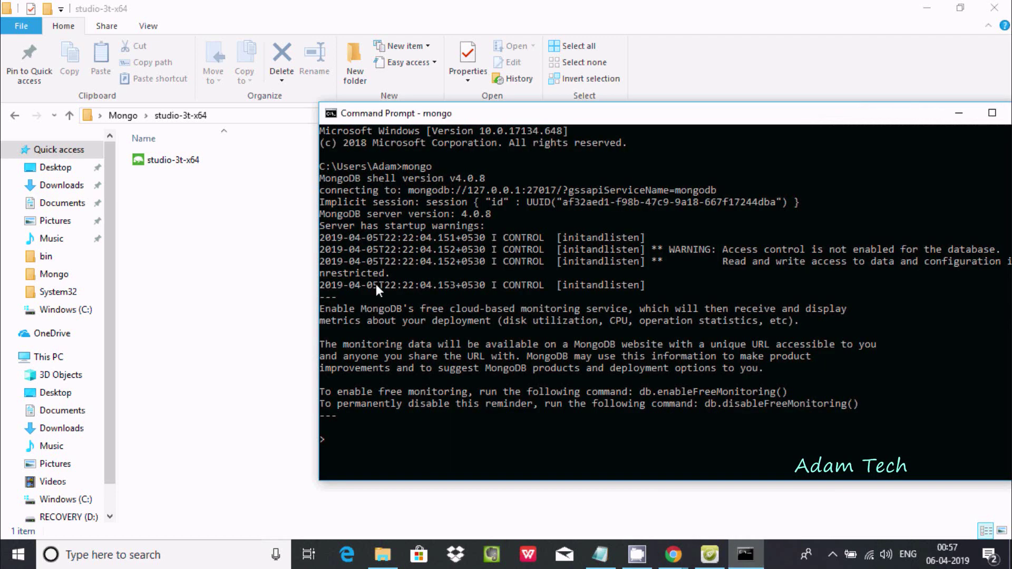
pyautogui.rightClick(416, 433)
pyautogui.press('Escape')
pyautogui.write('sh')
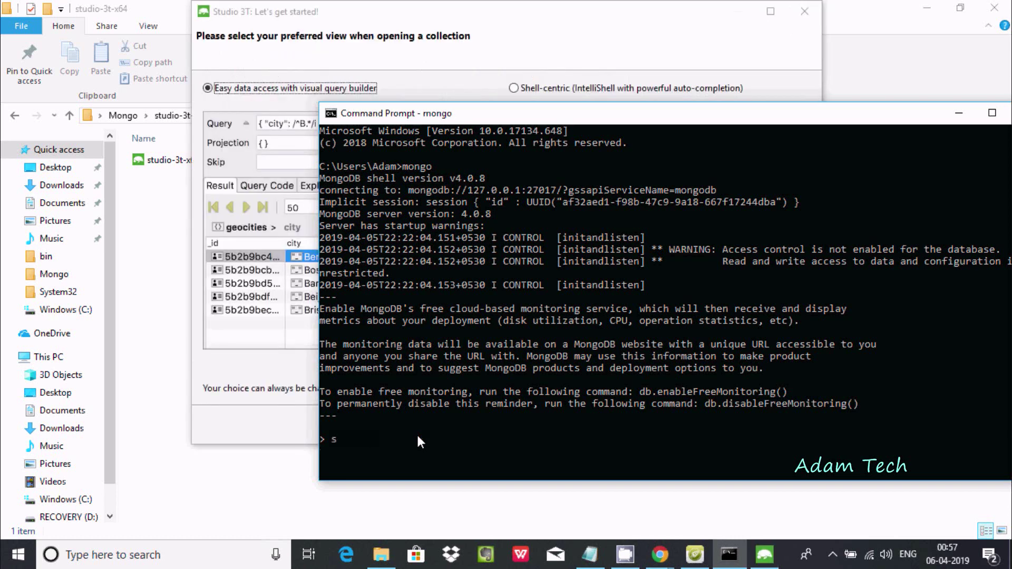
pyautogui.write('ow dbs')
pyautogui.press('Return')
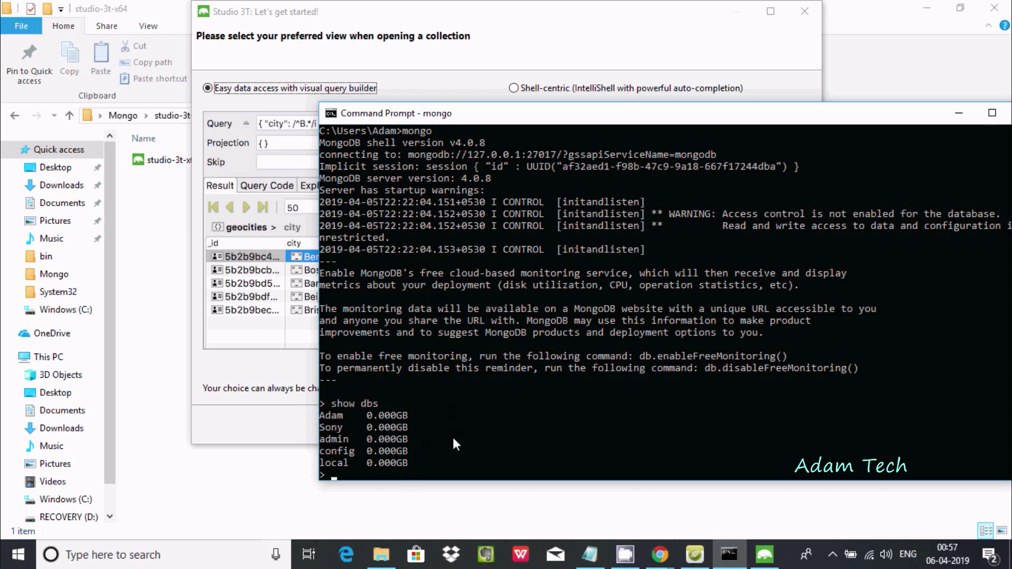
pyautogui.click(516, 34)
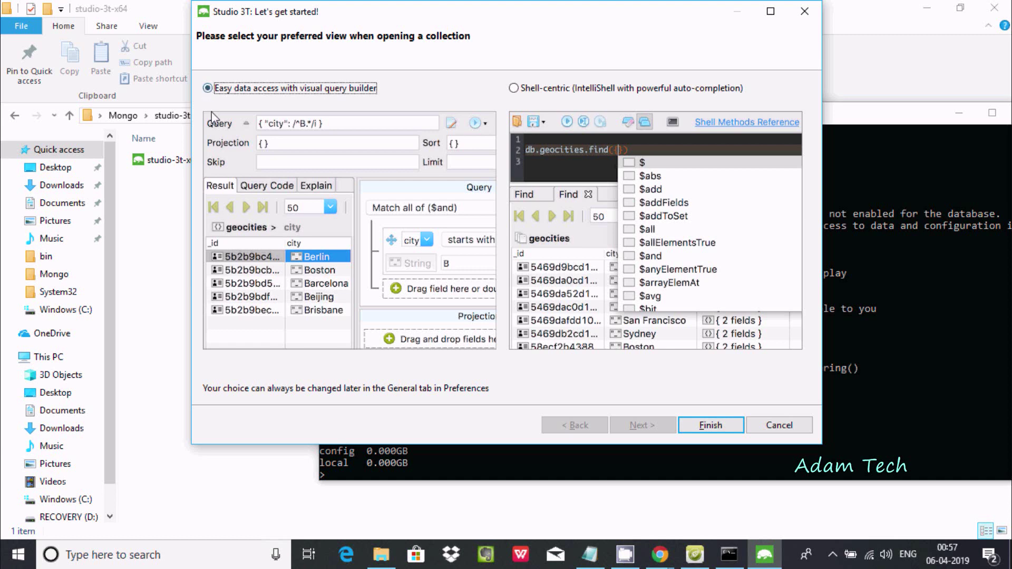
# Step: Choose Shell-centric (IntelliShell) as the collection view and finish the dialog
pyautogui.click(514, 89)
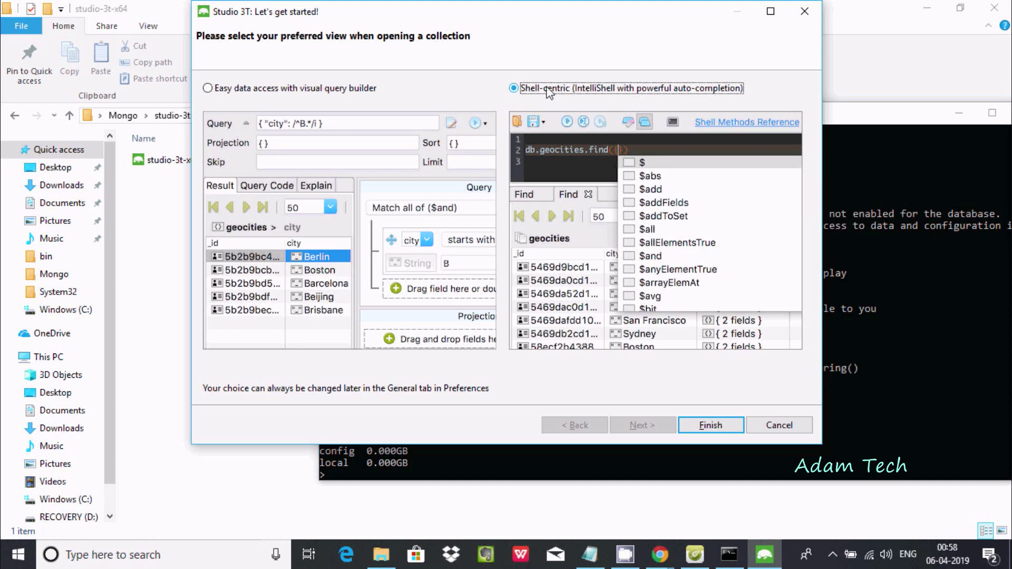
pyautogui.click(738, 425)
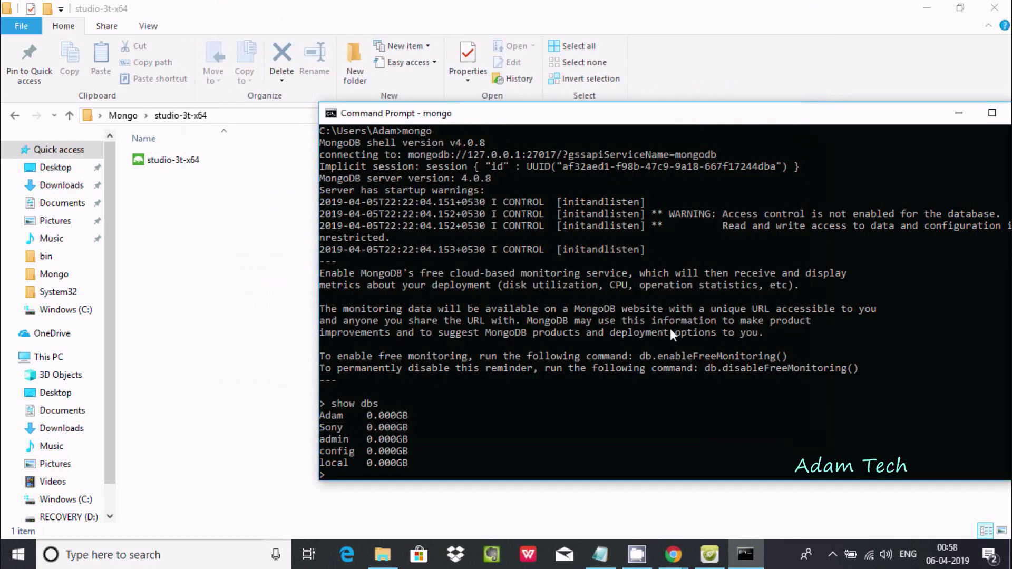
# Step: Minimize Command Prompt, File Explorer and Notepad, then close Studio 3T's Features tour
pyautogui.click(959, 113)
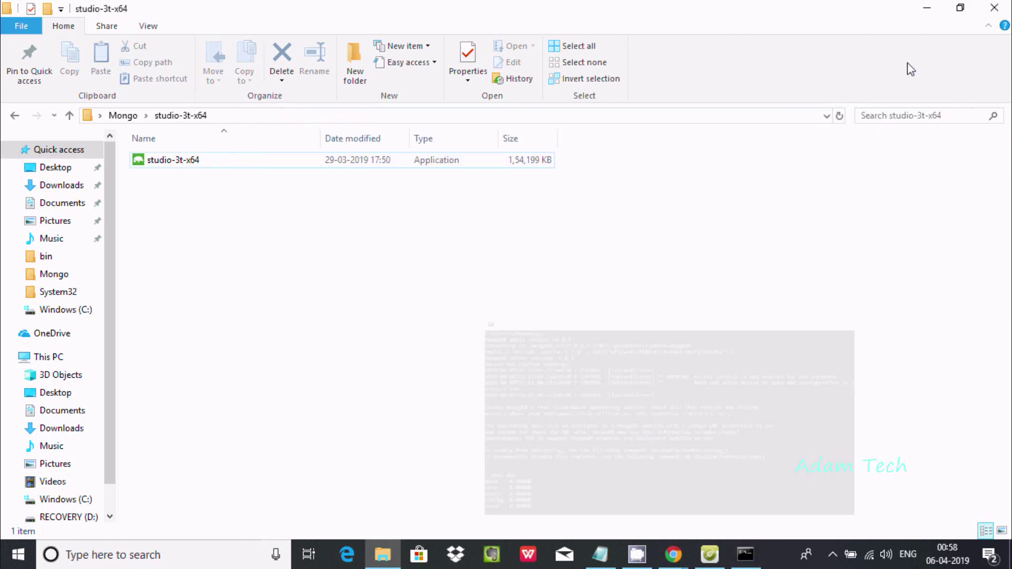
pyautogui.click(927, 8)
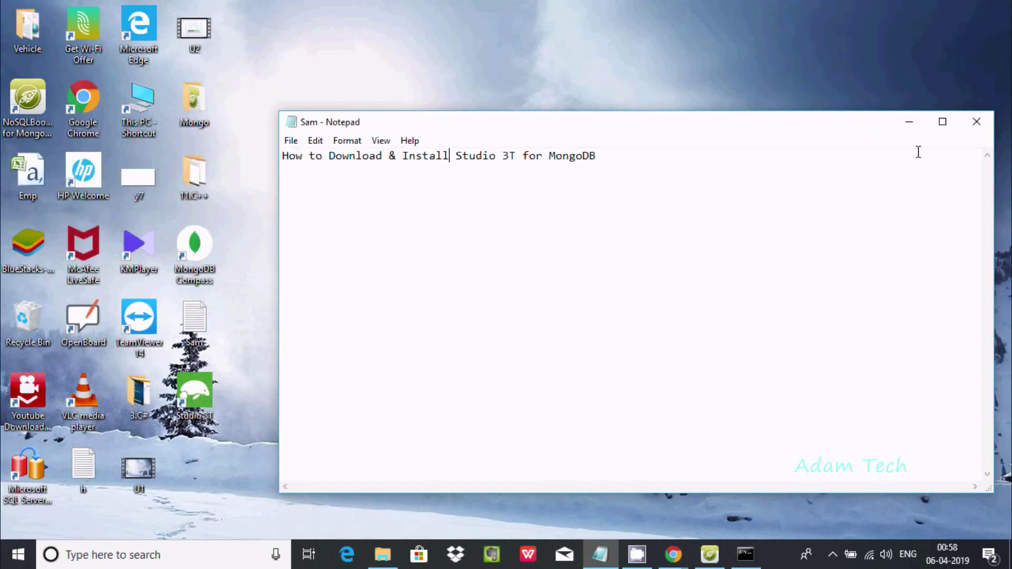
pyautogui.click(909, 123)
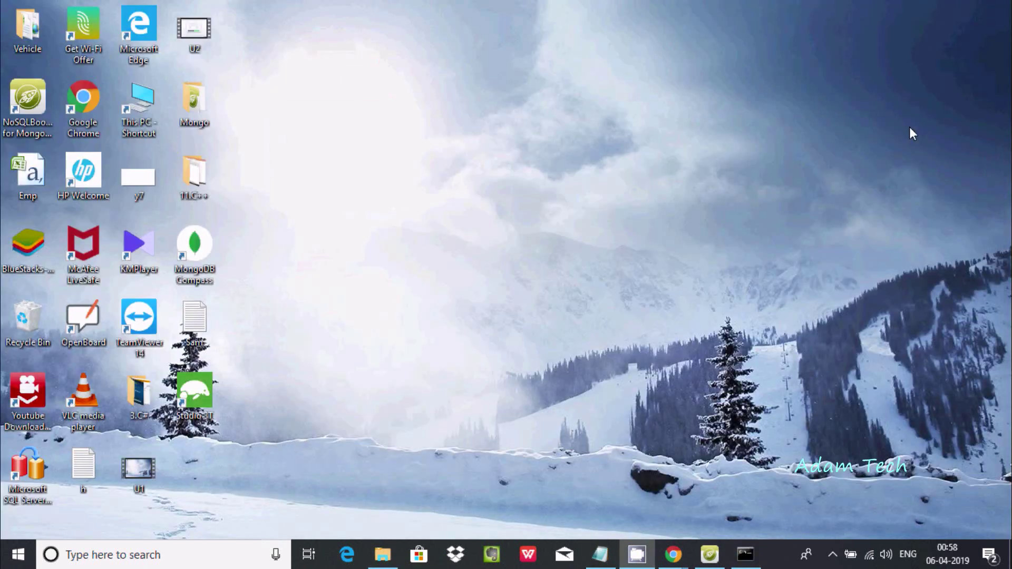
pyautogui.click(746, 555)
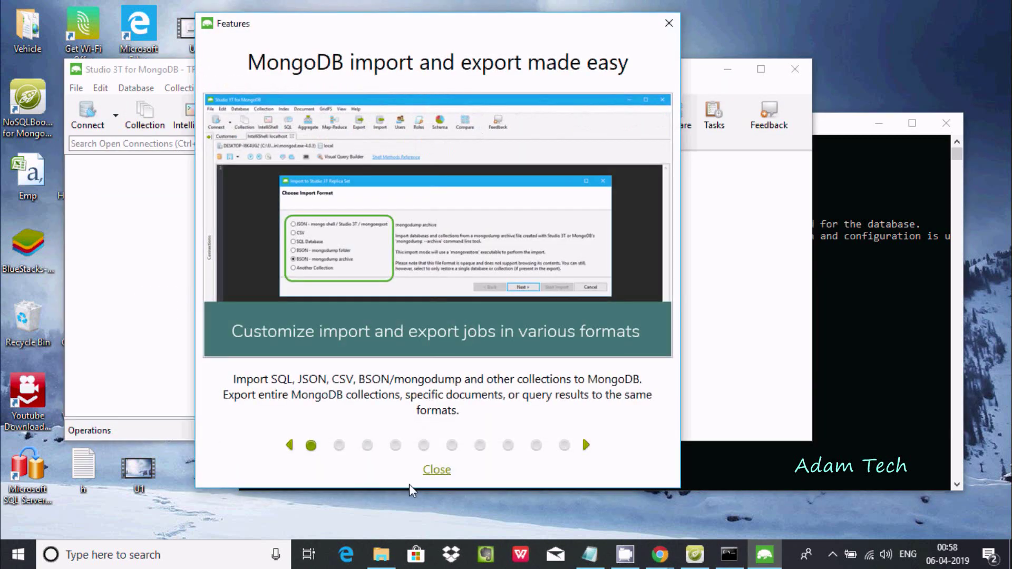
pyautogui.click(440, 471)
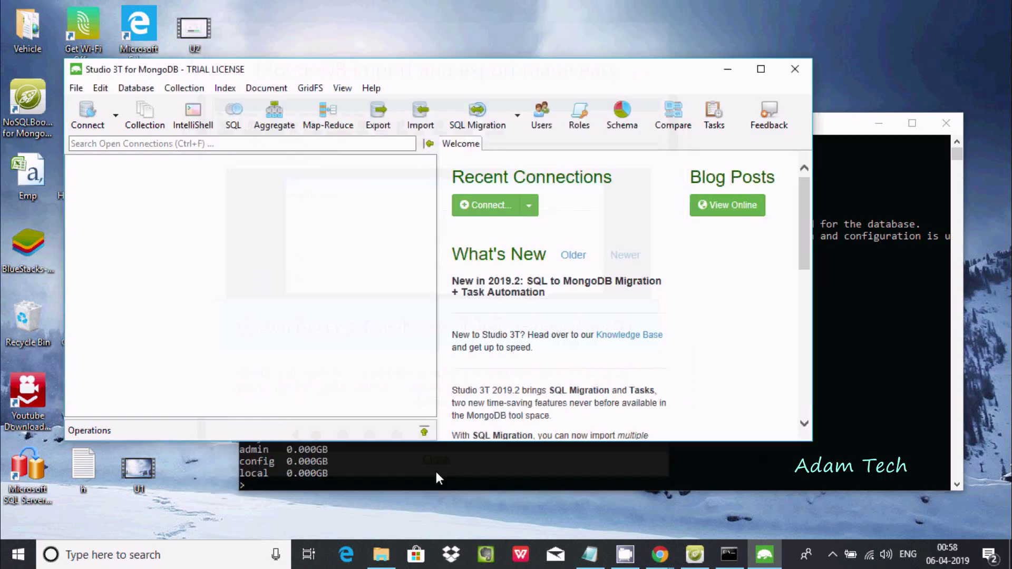
# Step: Minimize Studio 3T and run 'show tables' in the mongo shell
pyautogui.click(728, 69)
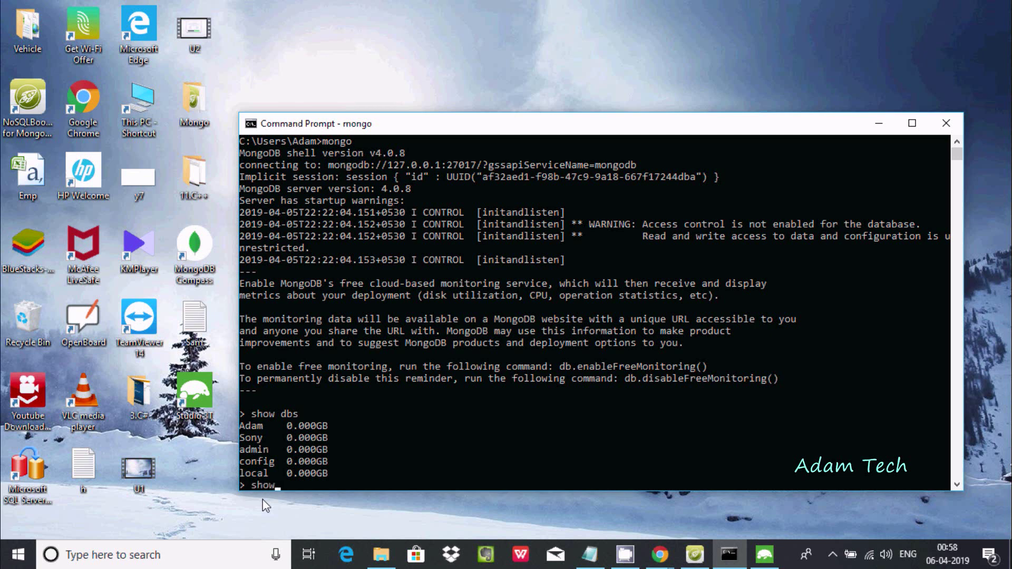
pyautogui.write('show tables')
pyautogui.press('Return')
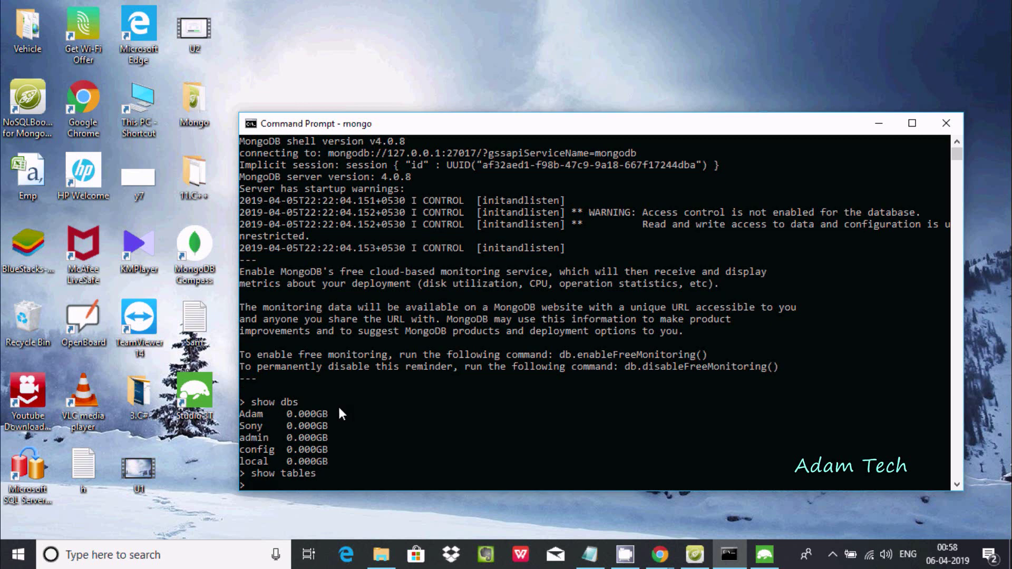
# Step: Switch to database Adam, list collections DW_DEV, Employee, Student, tbl1, then return to Studio 3T
pyautogui.write('use Adam')
pyautogui.press('Return')
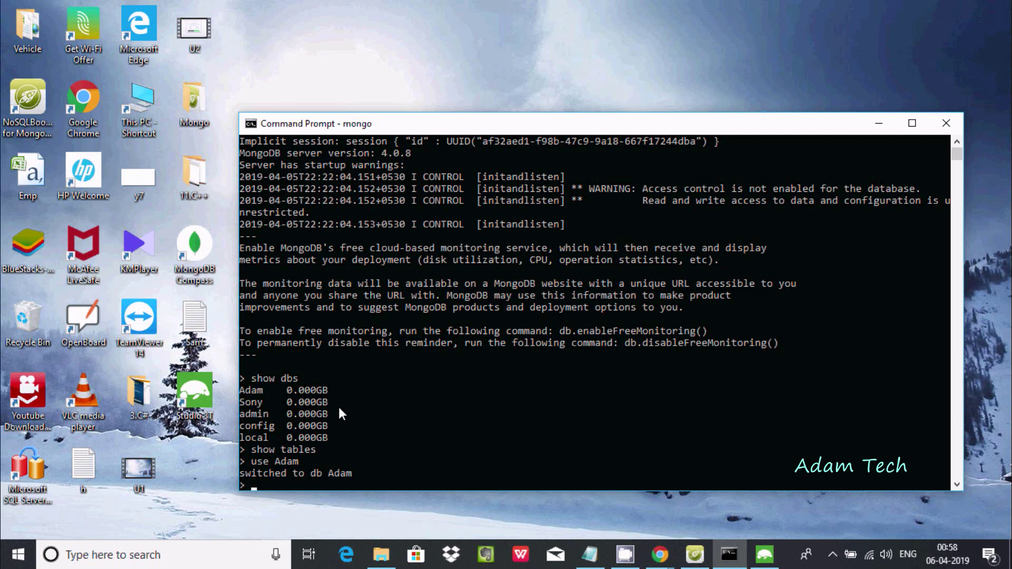
pyautogui.press('Up')
pyautogui.press('Up')
pyautogui.press('Return')
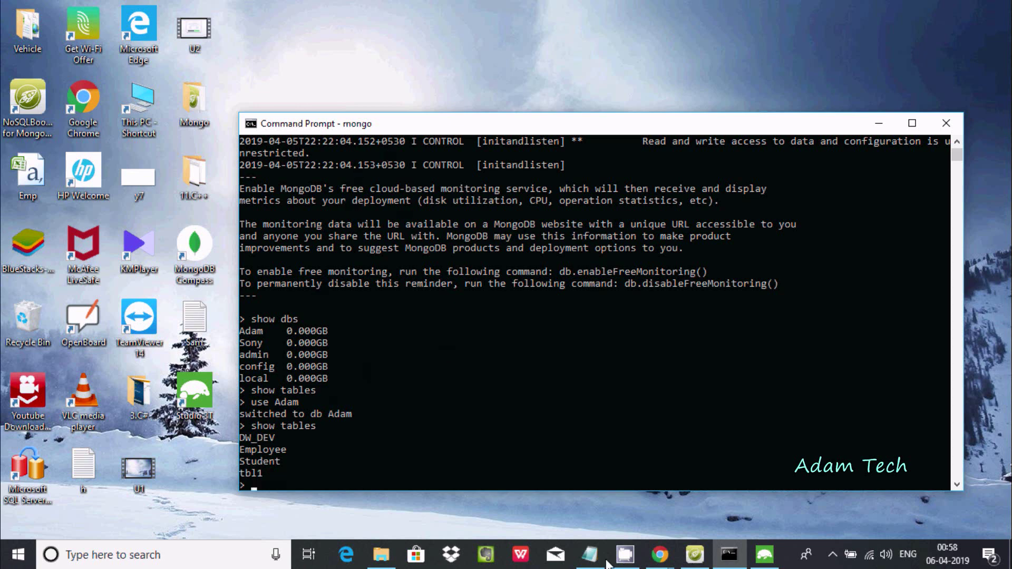
pyautogui.click(765, 554)
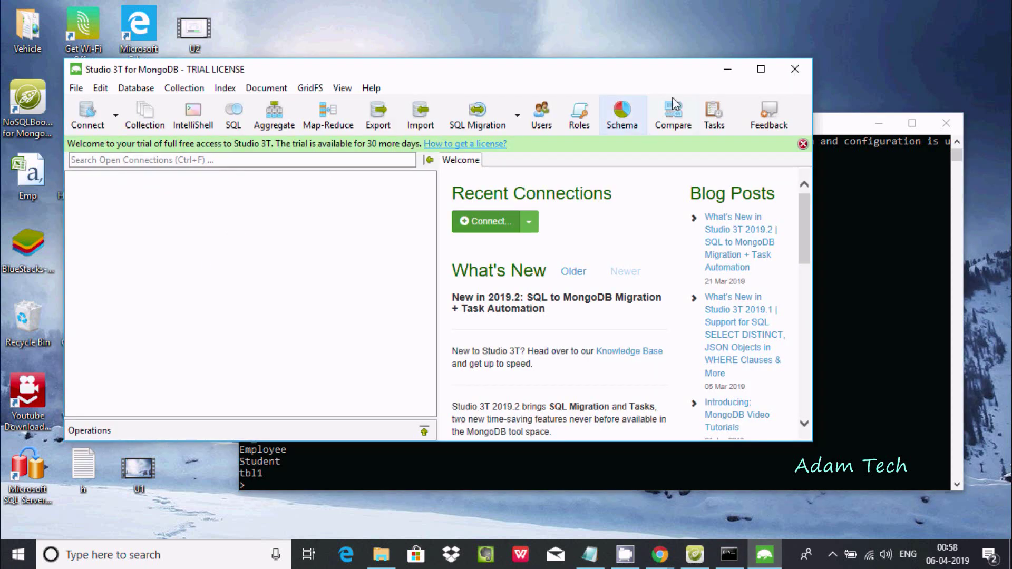
# Step: Maximize Studio 3T and open the Connection Manager, which shows 0 of 0 connections
pyautogui.click(761, 69)
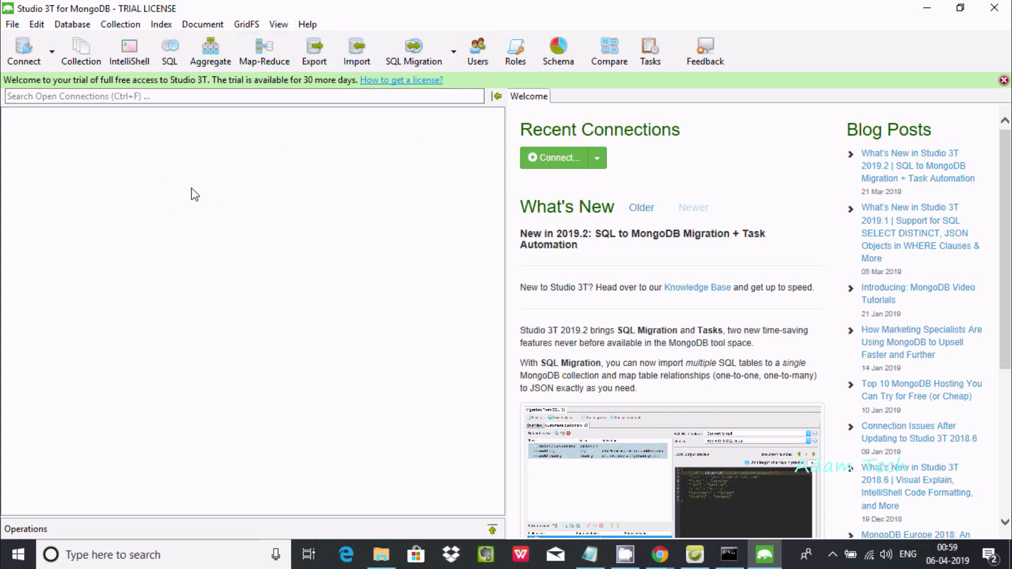
pyautogui.click(24, 49)
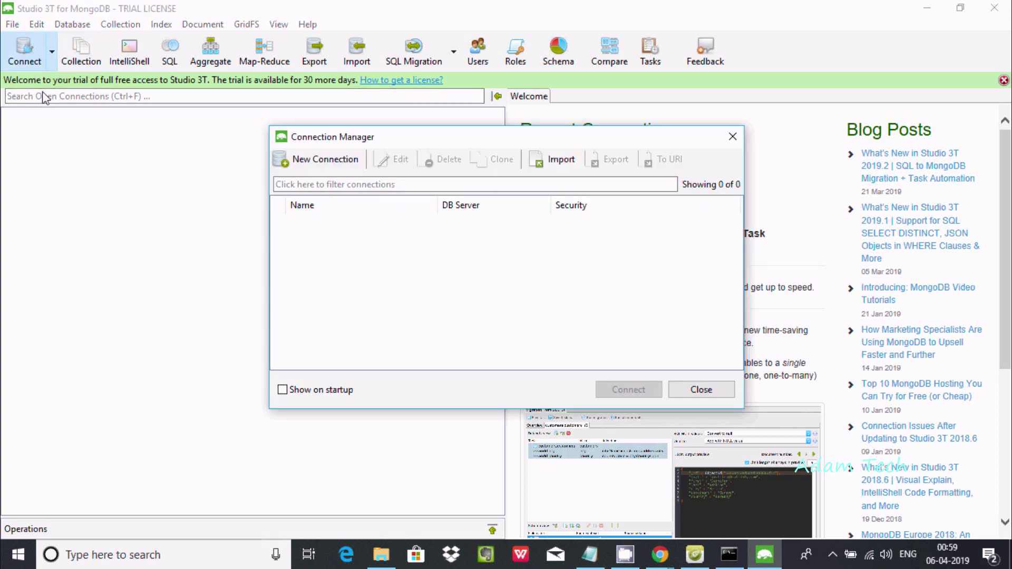
# Step: Start a new connection, then move the mongo shell window aside and minimize it
pyautogui.click(310, 166)
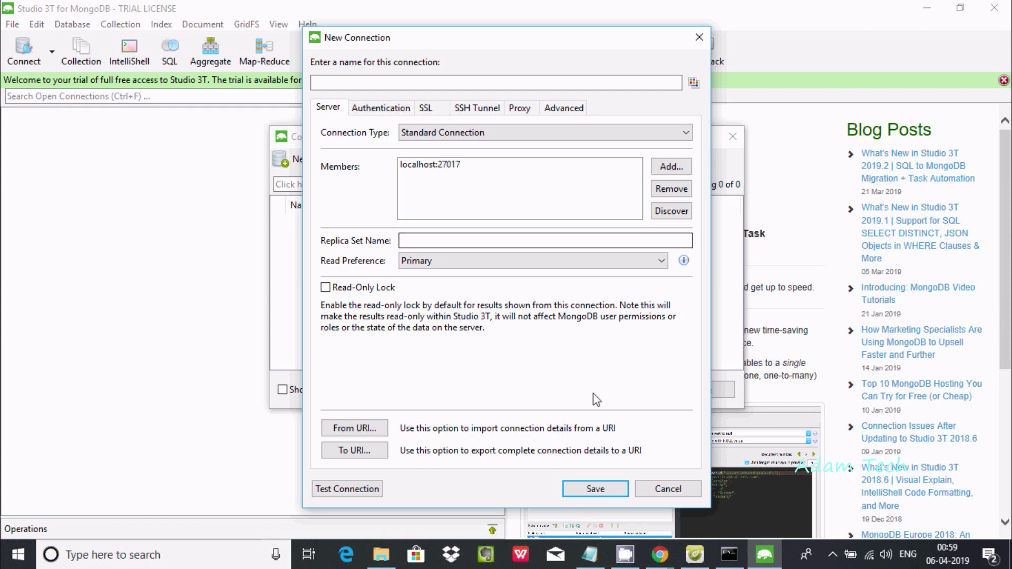
pyautogui.click(729, 554)
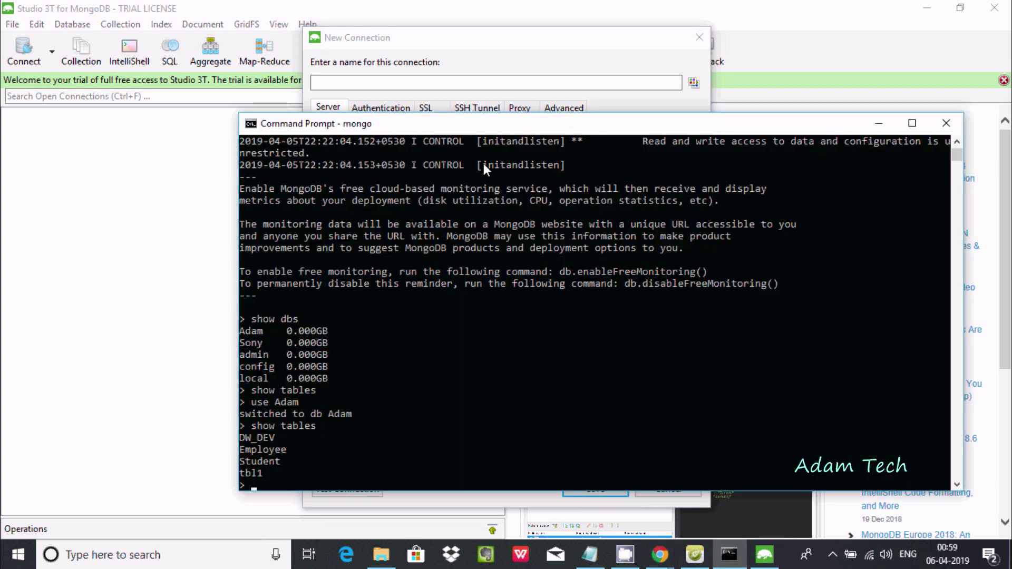
pyautogui.moveTo(479, 131); pyautogui.dragTo(485, 217)
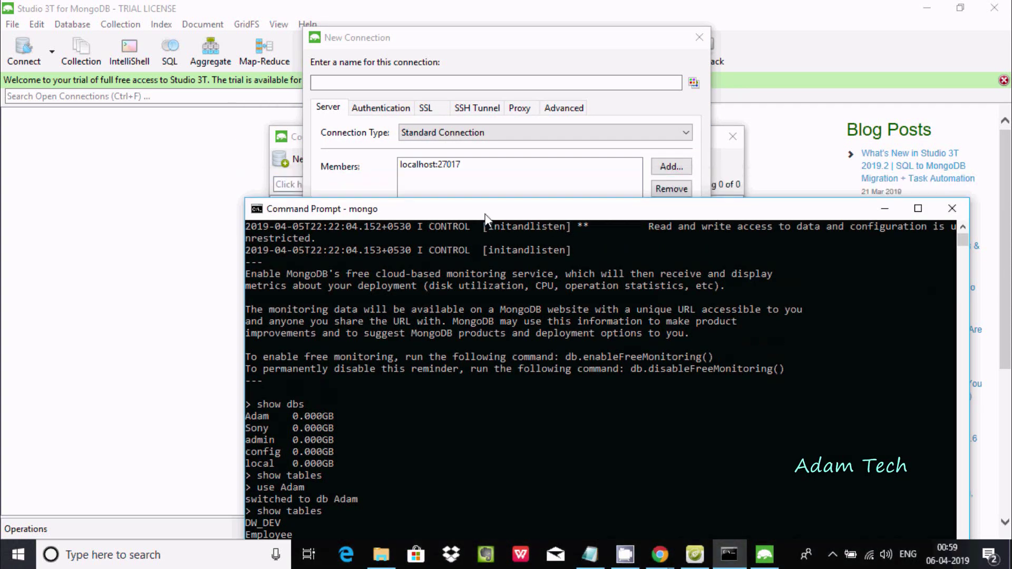
pyautogui.scroll(4, 963, 233)
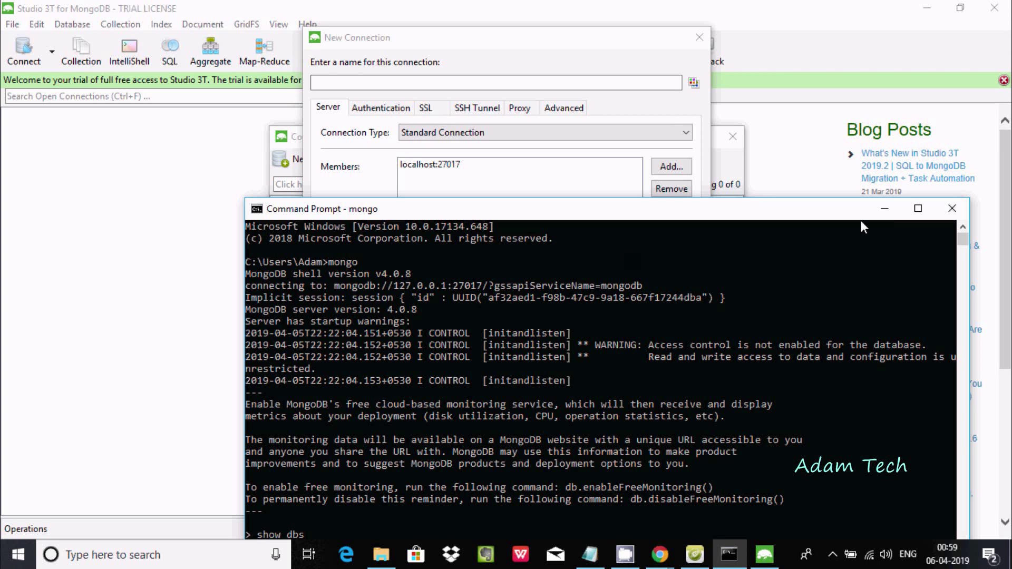
pyautogui.click(885, 210)
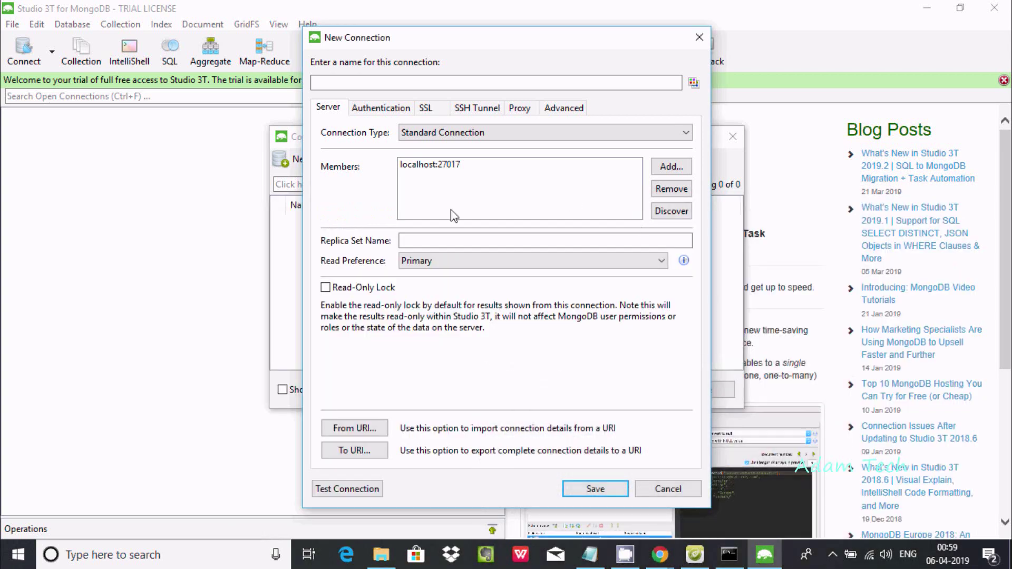
# Step: Keep Primary read preference and Standard Connection type for member localhost:27017
pyautogui.click(488, 264)
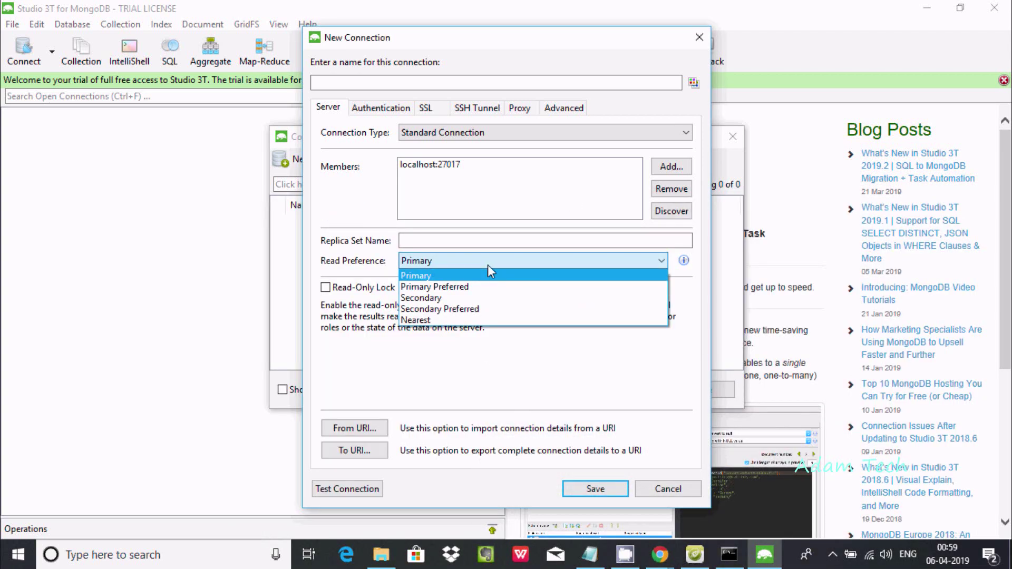
pyautogui.click(488, 264)
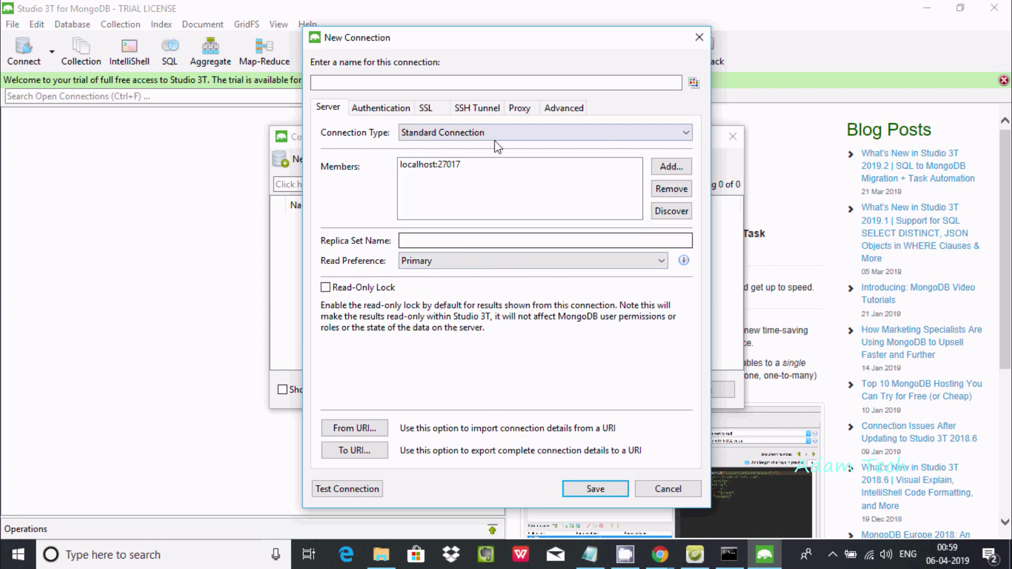
pyautogui.click(429, 133)
pyautogui.click(429, 132)
pyautogui.click(411, 240)
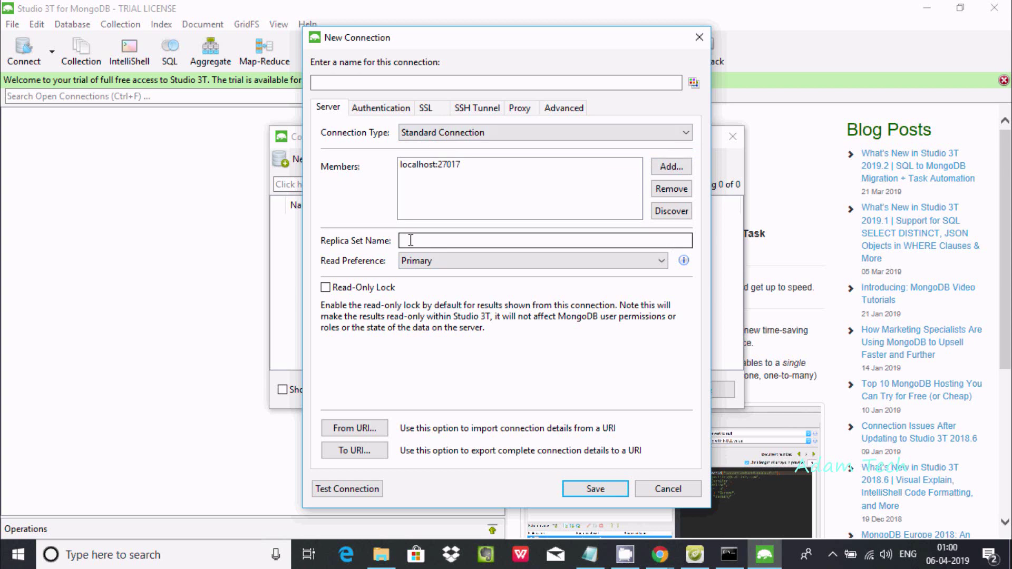
# Step: Review the Authentication, SSL, SSH Tunnel, Proxy and Advanced settings, then return to Server
pyautogui.click(375, 112)
pyautogui.click(423, 108)
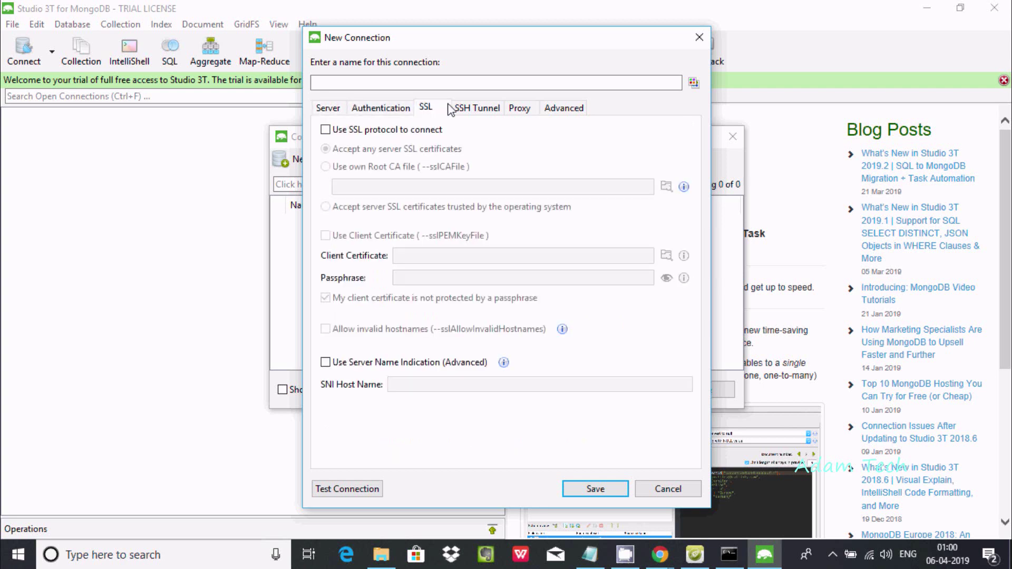
pyautogui.click(475, 108)
pyautogui.click(521, 108)
pyautogui.click(561, 108)
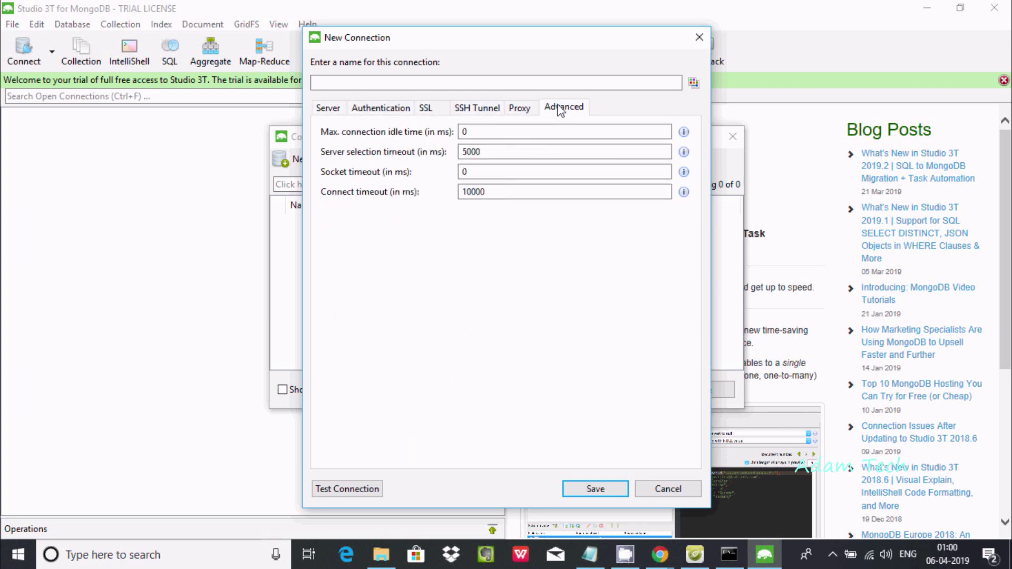
pyautogui.click(347, 111)
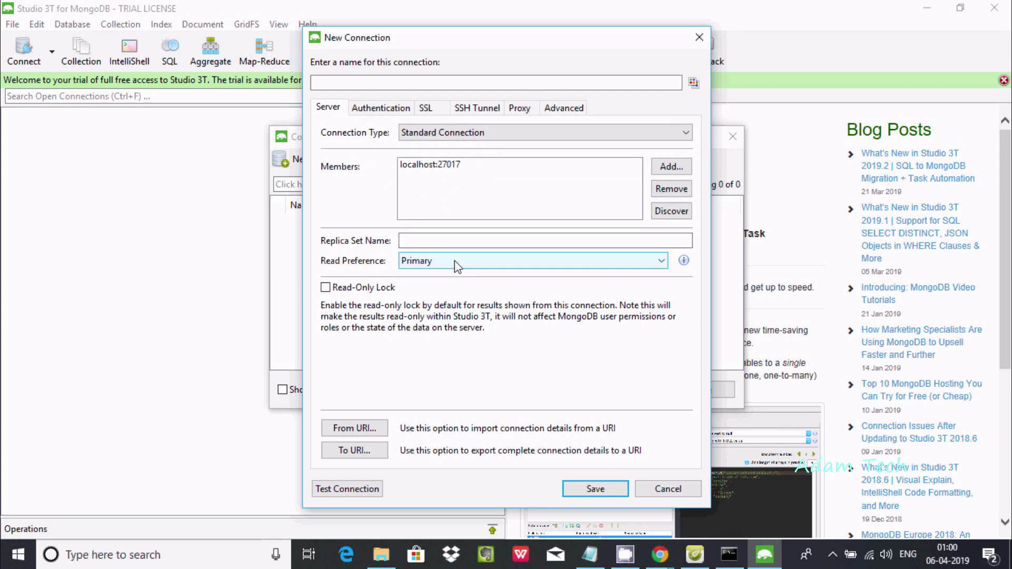
# Step: Test the localhost:27017 connection, dismiss the passing result, and save the connection
pyautogui.click(337, 490)
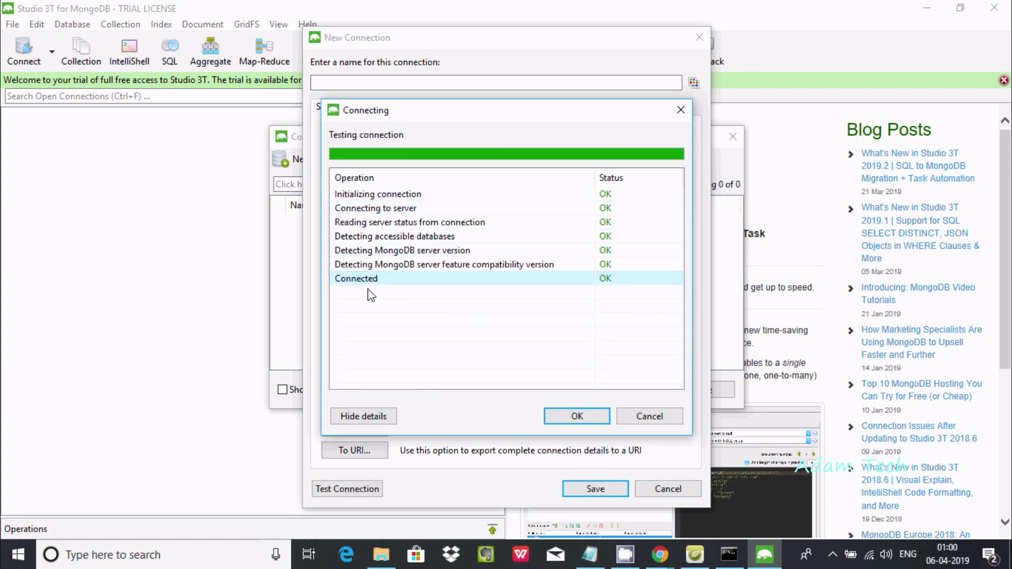
pyautogui.click(578, 416)
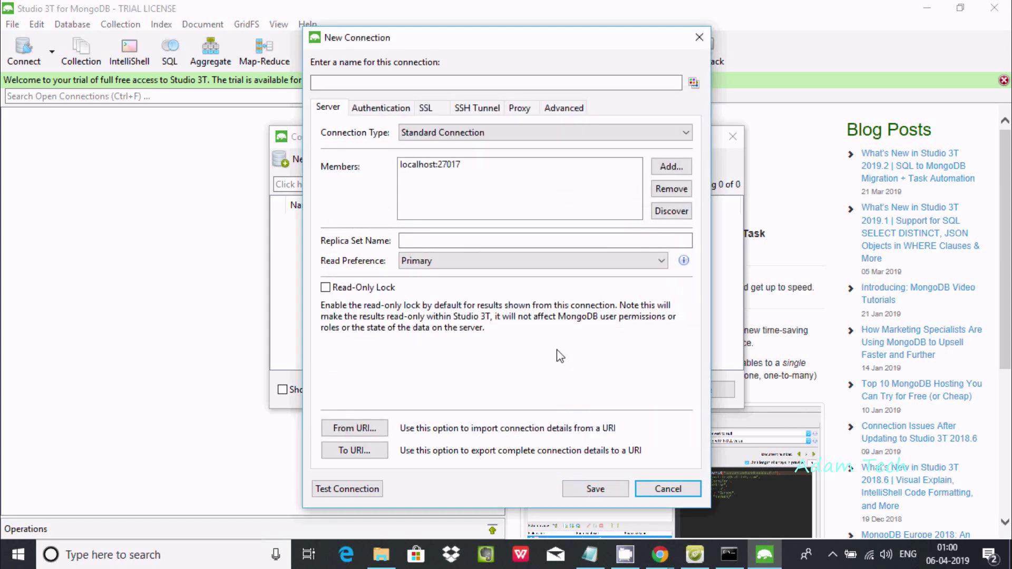
pyautogui.click(595, 485)
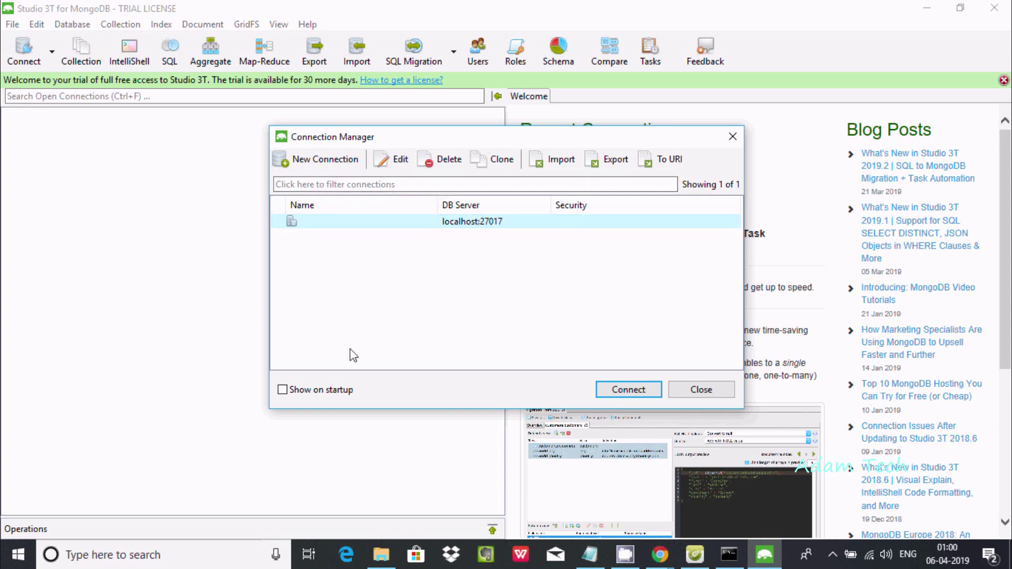
# Step: Connect to localhost:27017, expand and collapse the Adam database, and close the trial banner
pyautogui.click(622, 391)
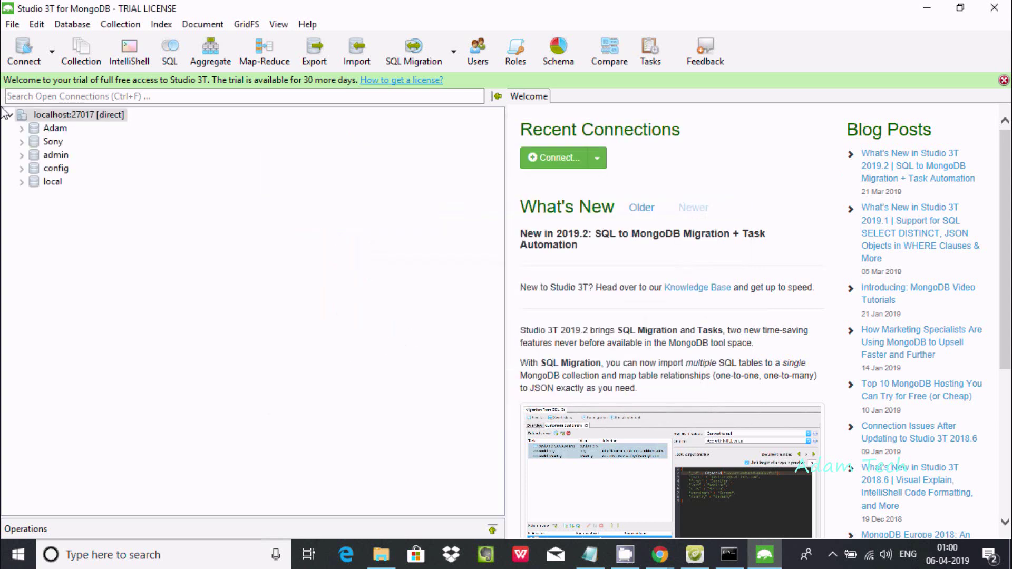
pyautogui.click(21, 128)
pyautogui.click(23, 129)
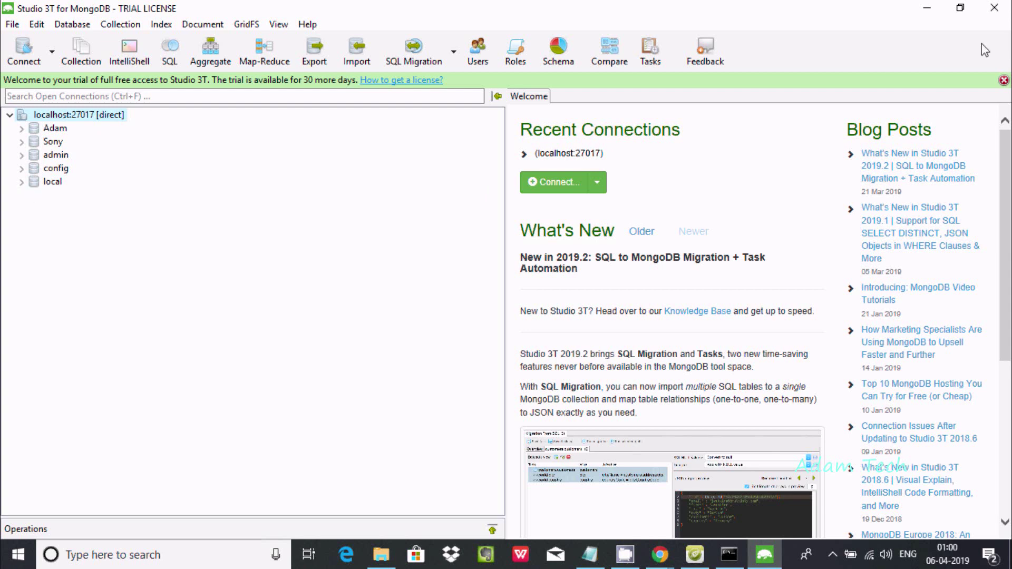
pyautogui.click(1003, 81)
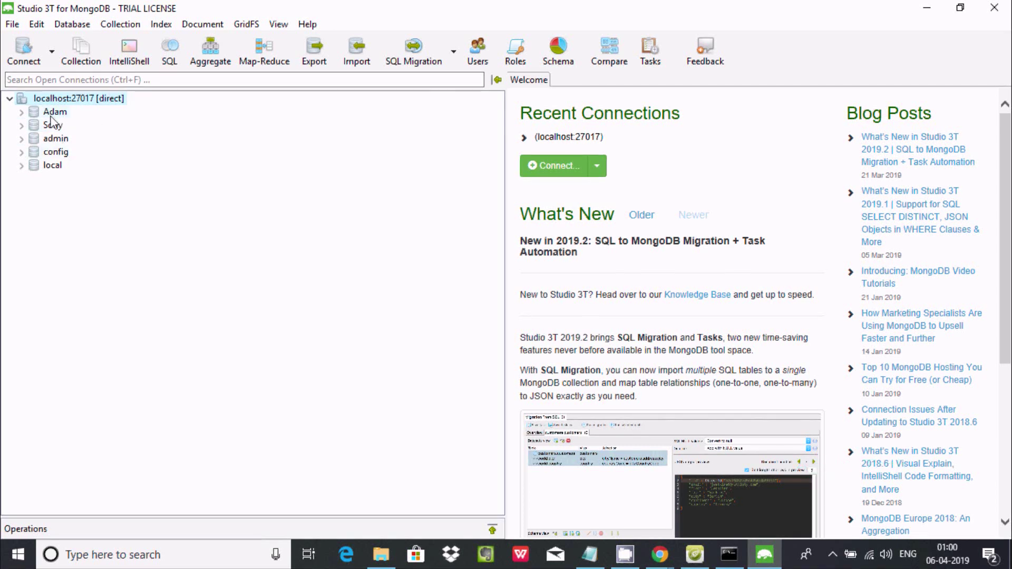
# Step: Try opening an SQL tab and acknowledge the message asking for a database
pyautogui.moveTo(51, 118)
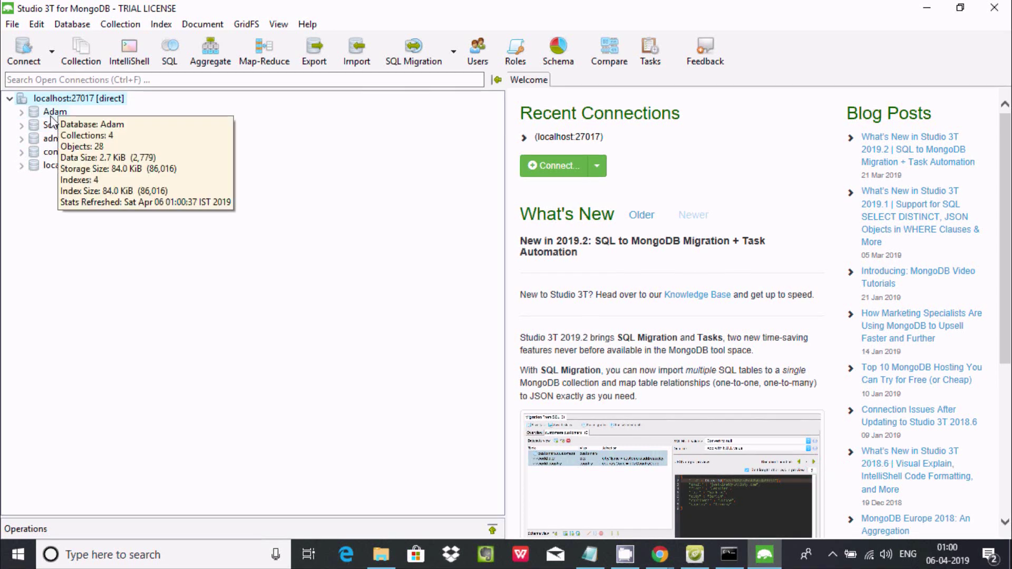
pyautogui.click(178, 48)
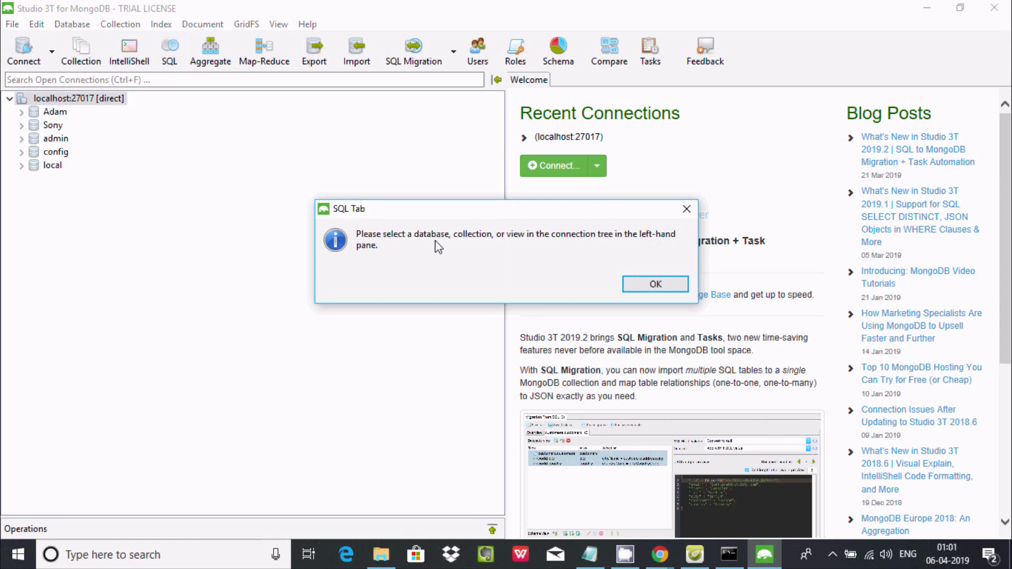
pyautogui.click(677, 286)
# Step: Expand Adam to show DW_DEV, Employee, Student, tbl1 and open SQL from its context menu
pyautogui.click(30, 112)
pyautogui.click(22, 113)
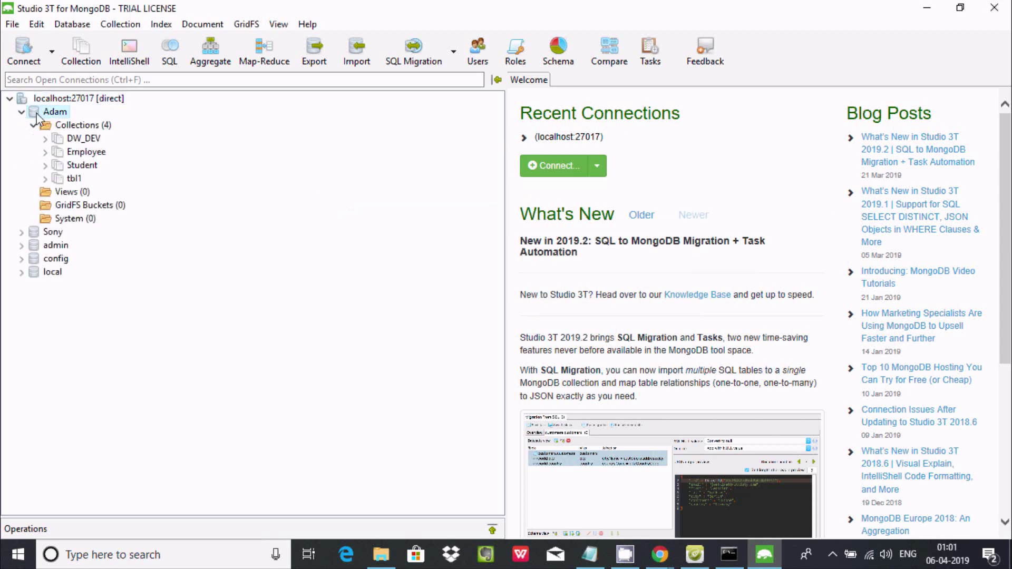
pyautogui.rightClick(45, 115)
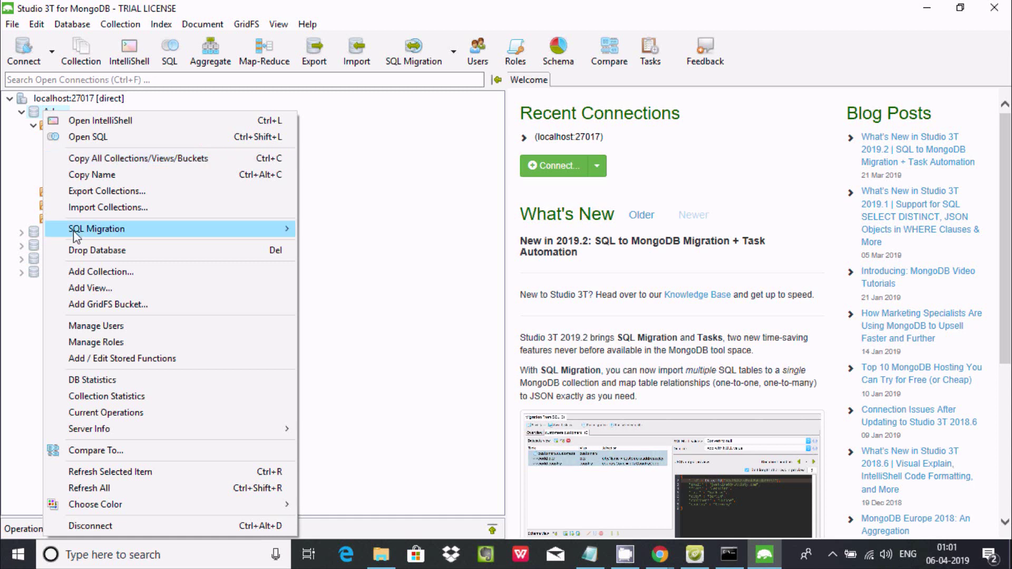
pyautogui.moveTo(76, 232)
pyautogui.click(89, 139)
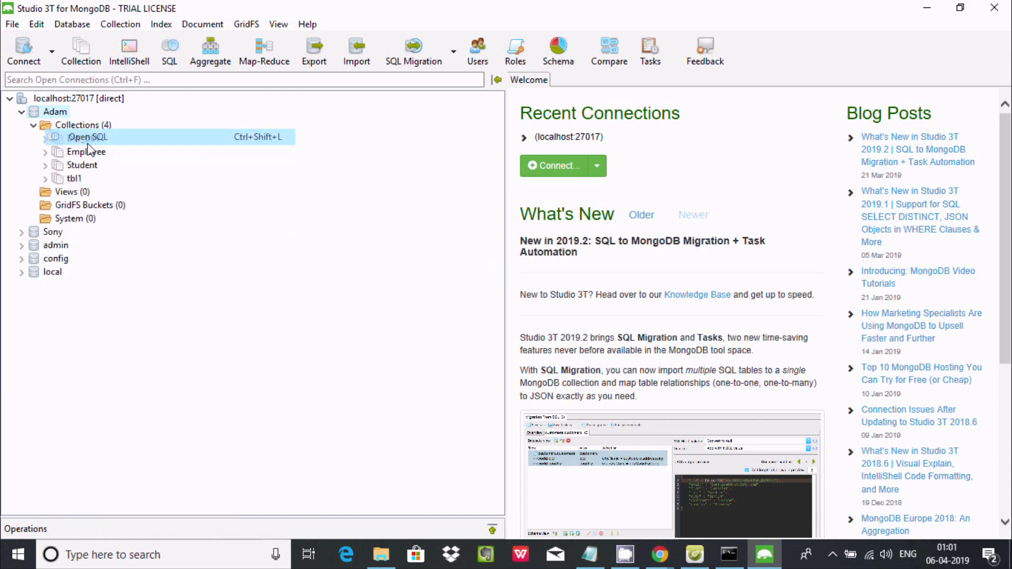